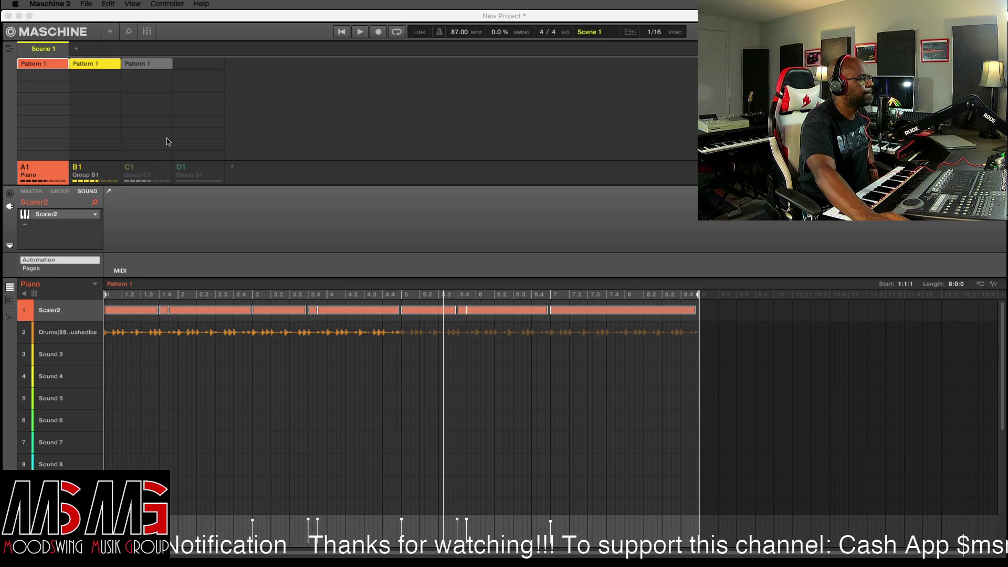
Audition the beat from the start with Group B1 and the drum loop muted, then unmute both
{"action": "left_click", "coordinate": [80, 174]}
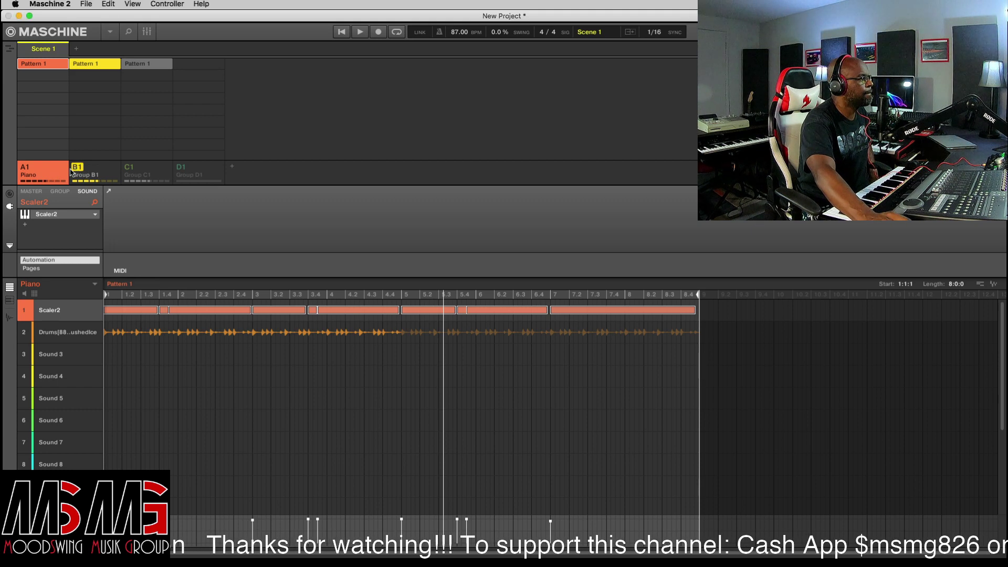
{"action": "left_click", "coordinate": [25, 337]}
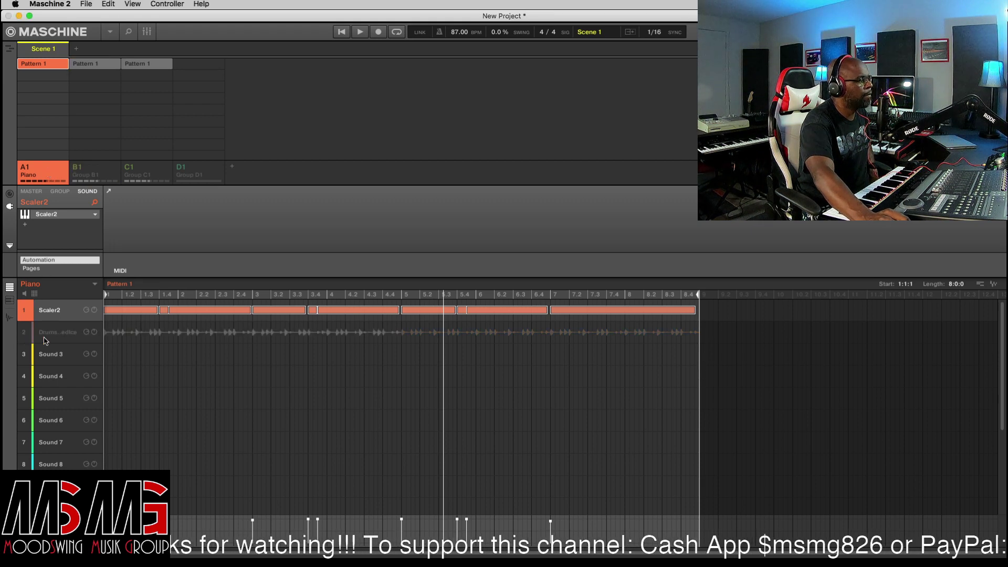
{"action": "left_click", "coordinate": [342, 32]}
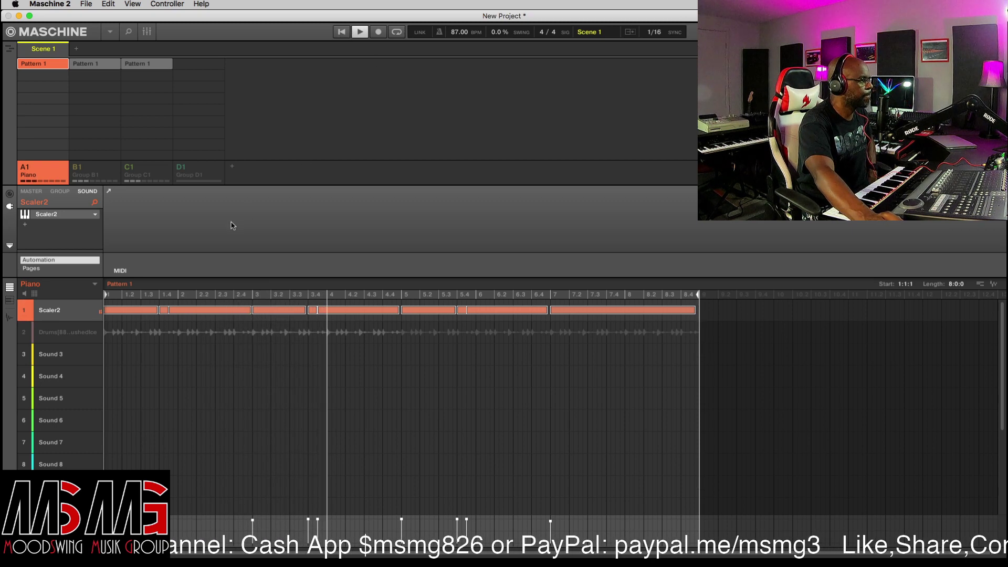
{"action": "left_click", "coordinate": [78, 168]}
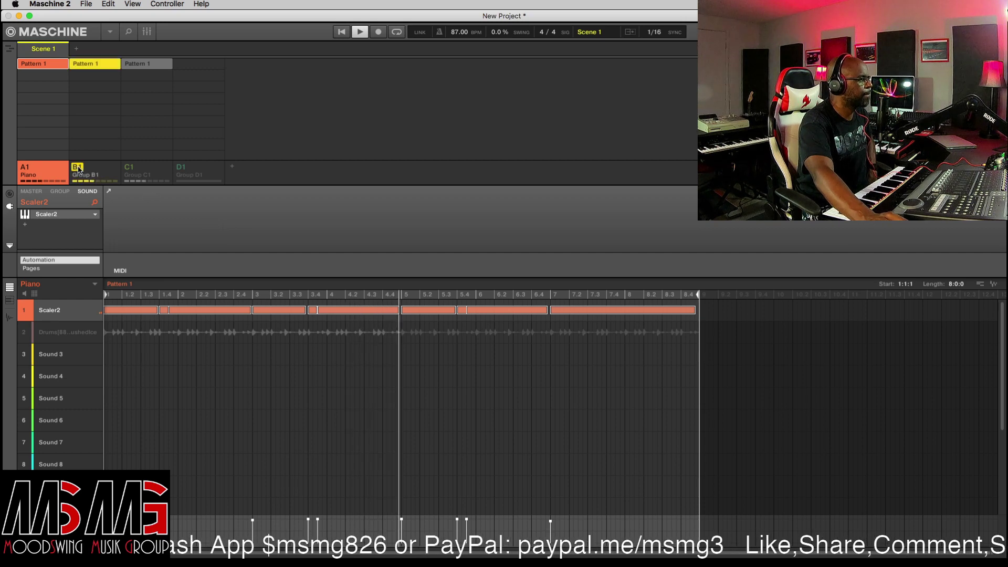
{"action": "left_click", "coordinate": [25, 336]}
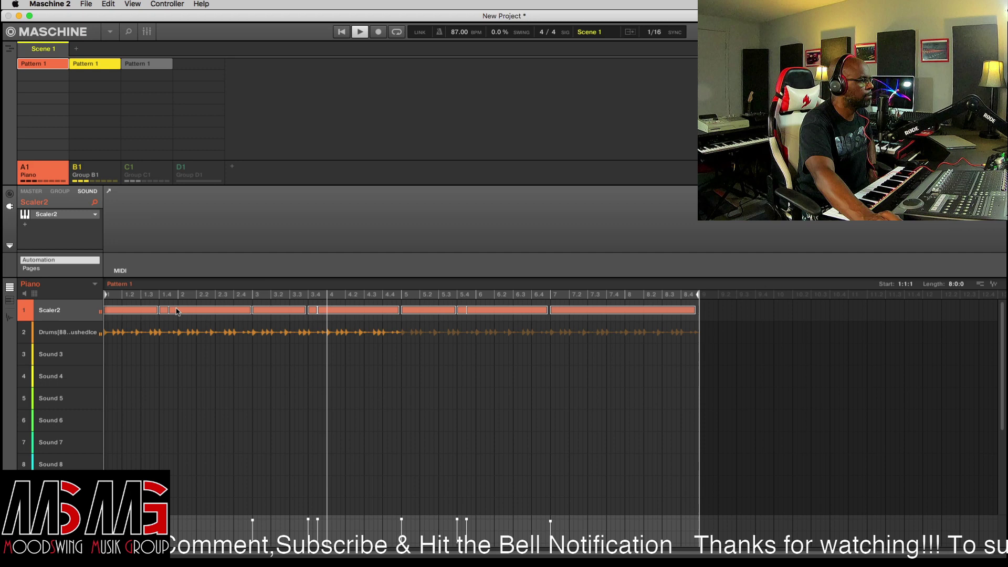
Insert Maschine's internal Compressor into the drum loop sound's effect chain
{"action": "left_click", "coordinate": [57, 332]}
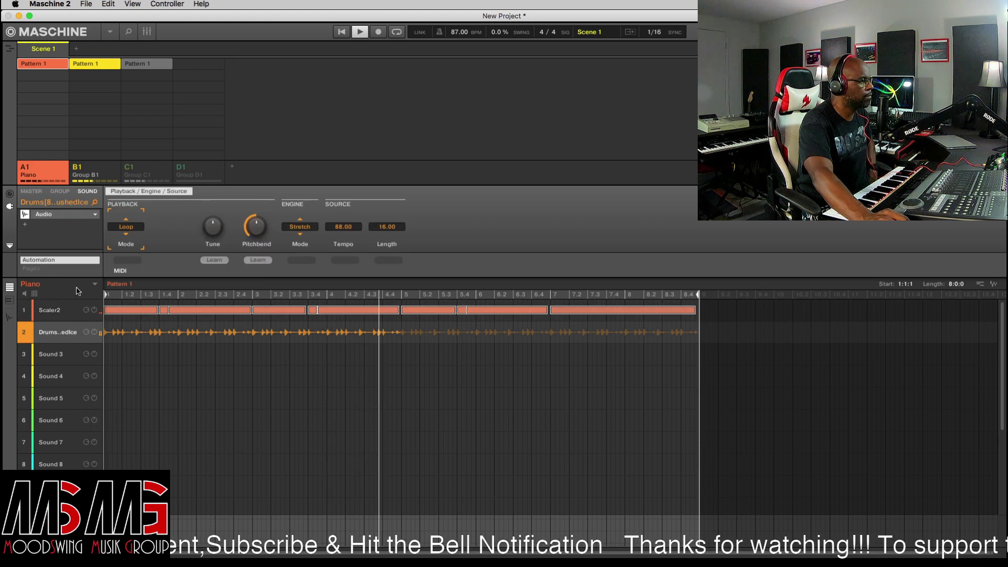
{"action": "left_click", "coordinate": [24, 225]}
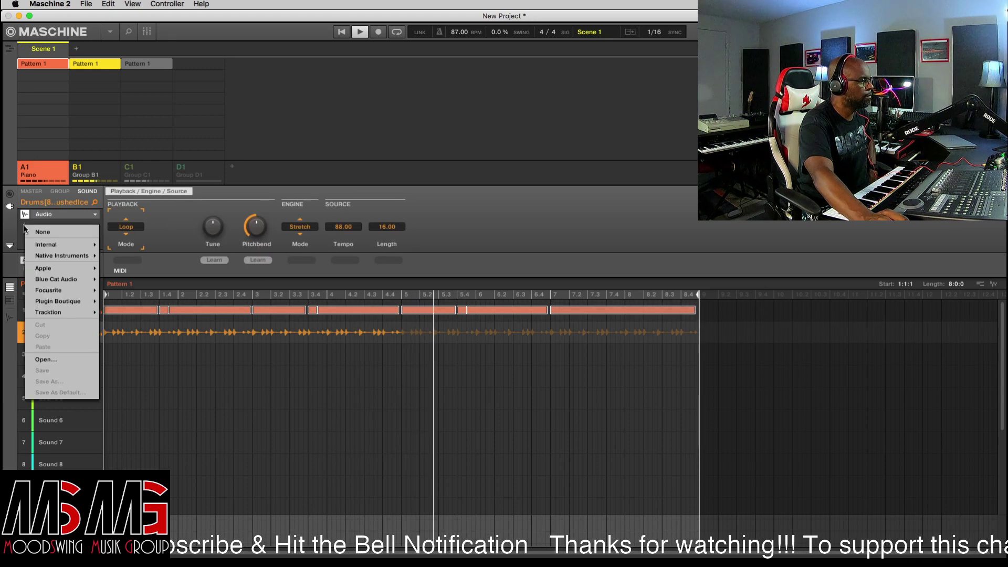
{"action": "mouse_move", "coordinate": [62, 244]}
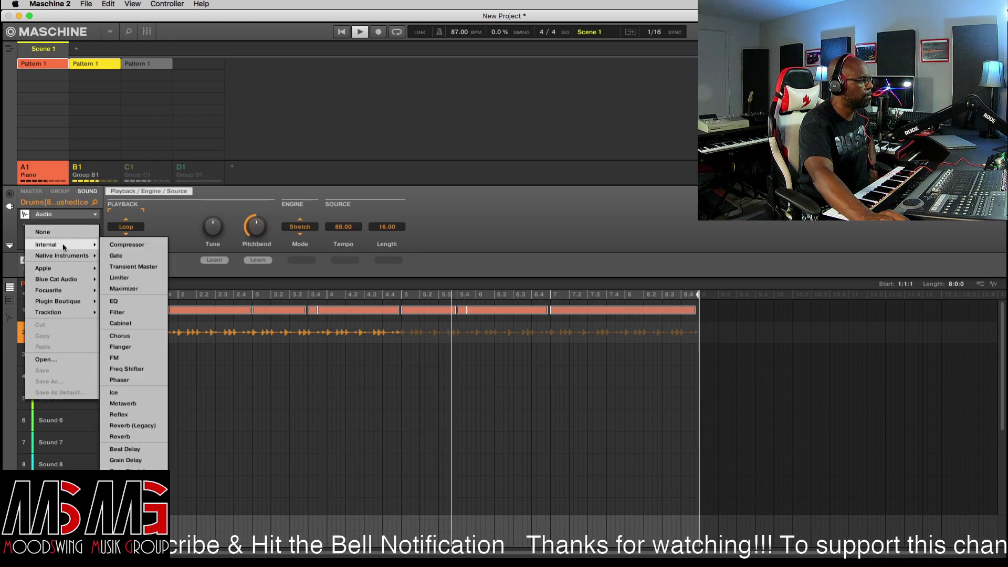
{"action": "left_click", "coordinate": [121, 245]}
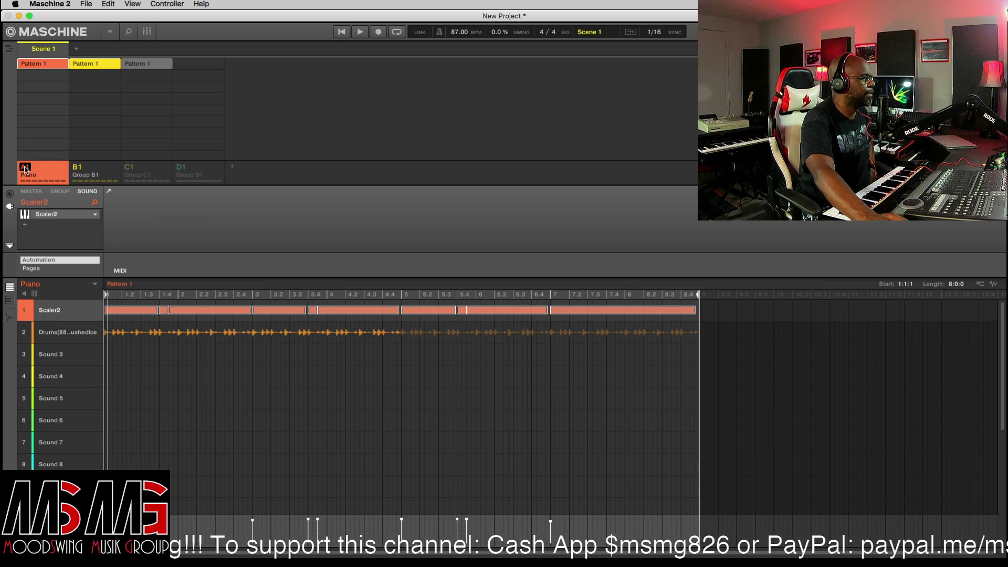
Mute the Piano group and Group B1, select Group C1, and open its Scaler2 plugin
{"action": "left_click", "coordinate": [53, 170]}
{"action": "left_click", "coordinate": [79, 169]}
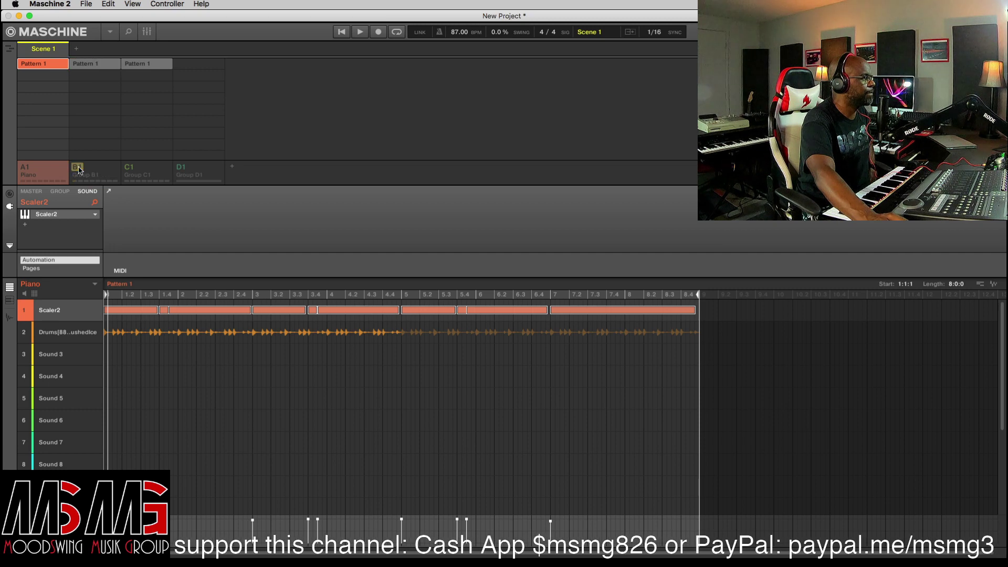
{"action": "left_click", "coordinate": [142, 170]}
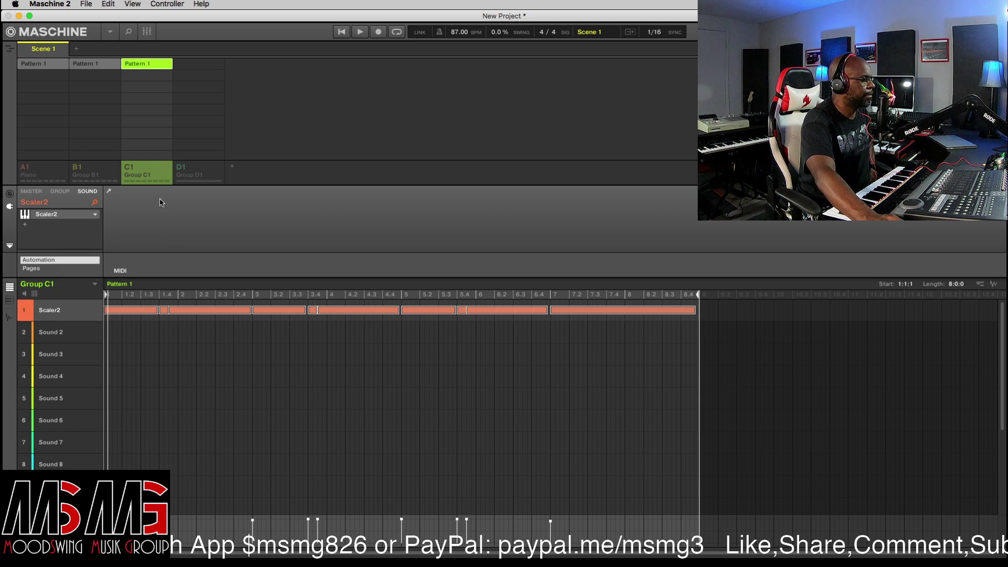
{"action": "left_click", "coordinate": [132, 171]}
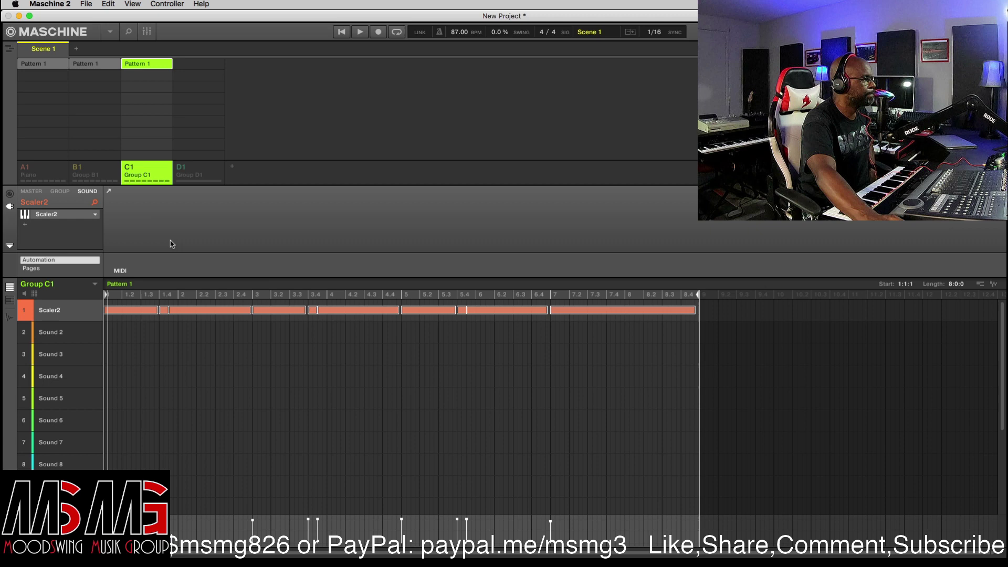
{"action": "left_click", "coordinate": [52, 217]}
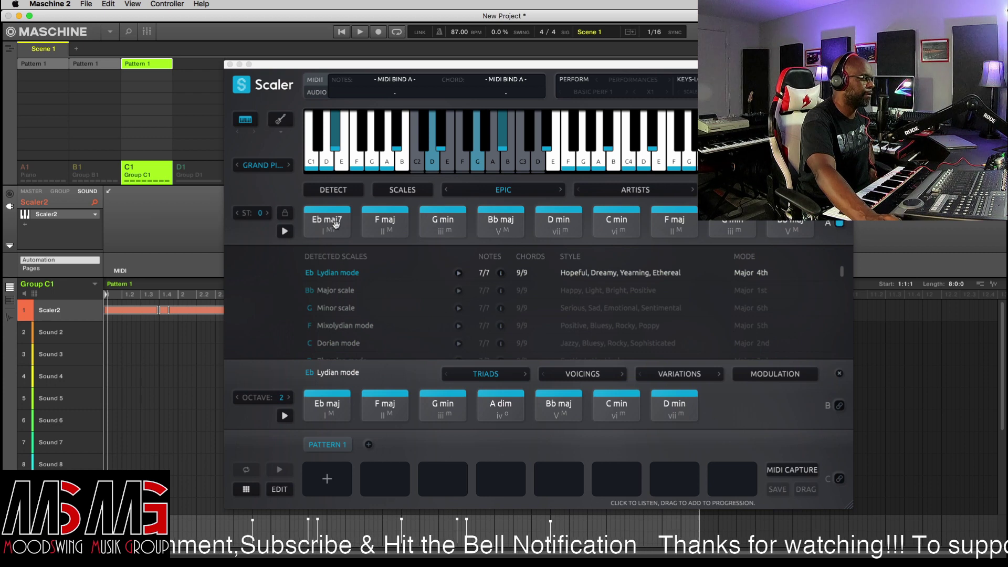
Audition the G min and Bb maj chords, then set the preview sound to String Ensemble
{"action": "left_click", "coordinate": [445, 222]}
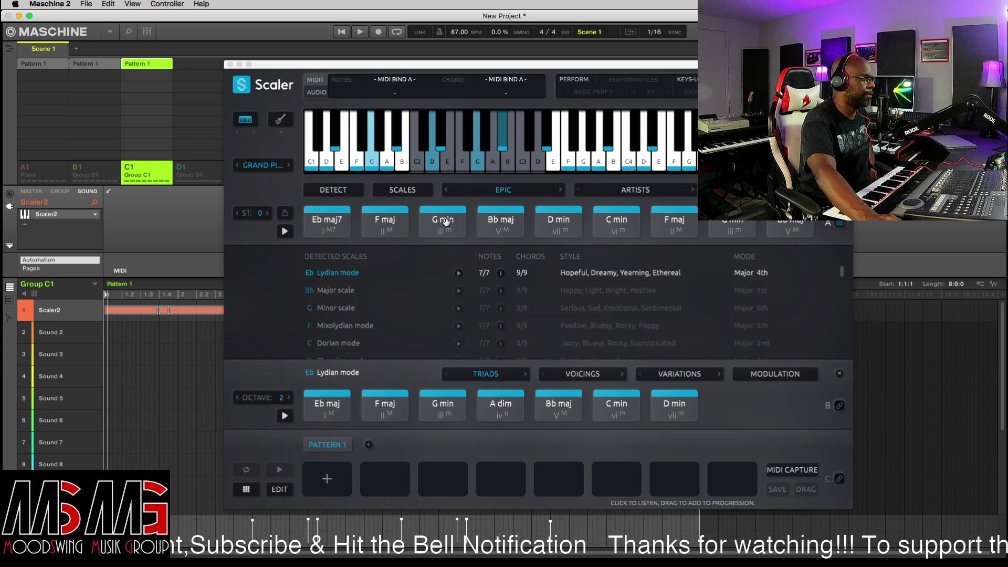
{"action": "left_click", "coordinate": [501, 213]}
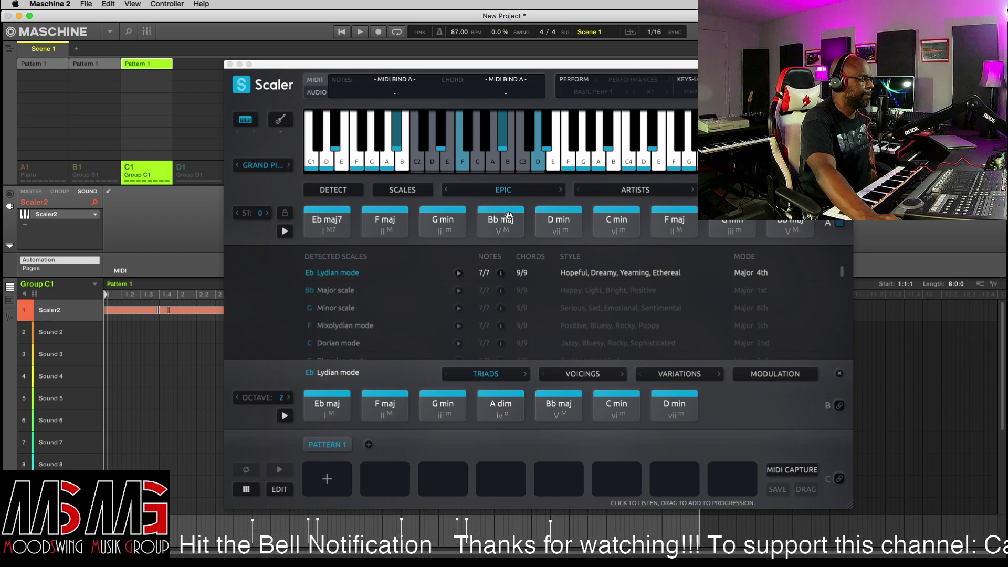
{"action": "left_click", "coordinate": [259, 165]}
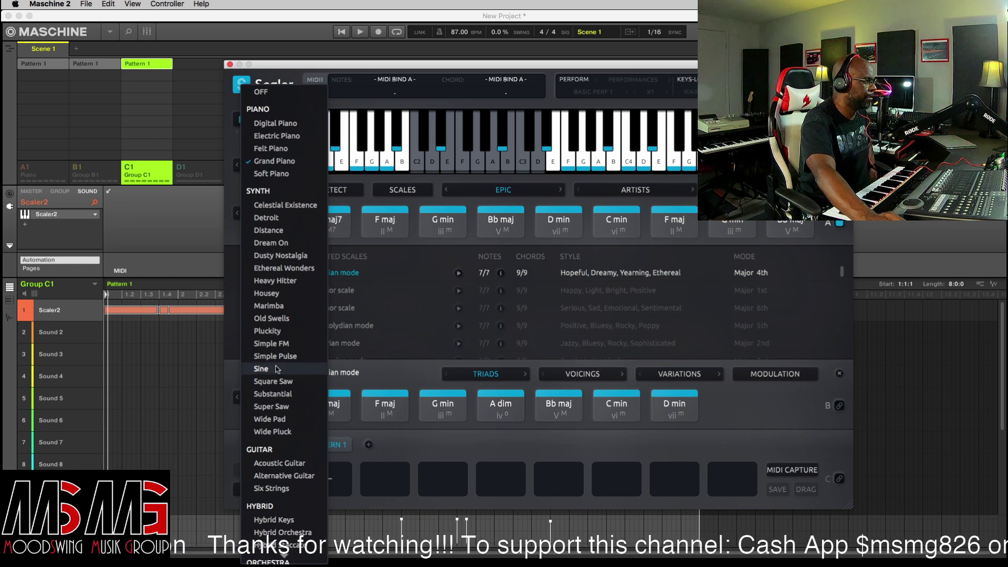
{"action": "scroll", "coordinate": [277, 369], "scroll_direction": "down", "scroll_amount": 3}
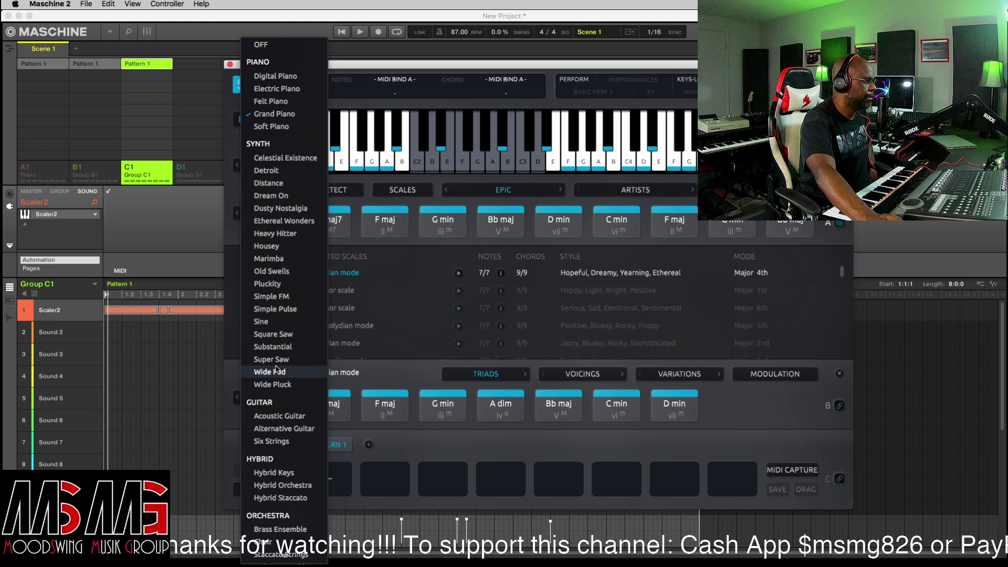
{"action": "scroll", "coordinate": [277, 369], "scroll_direction": "down", "scroll_amount": 6}
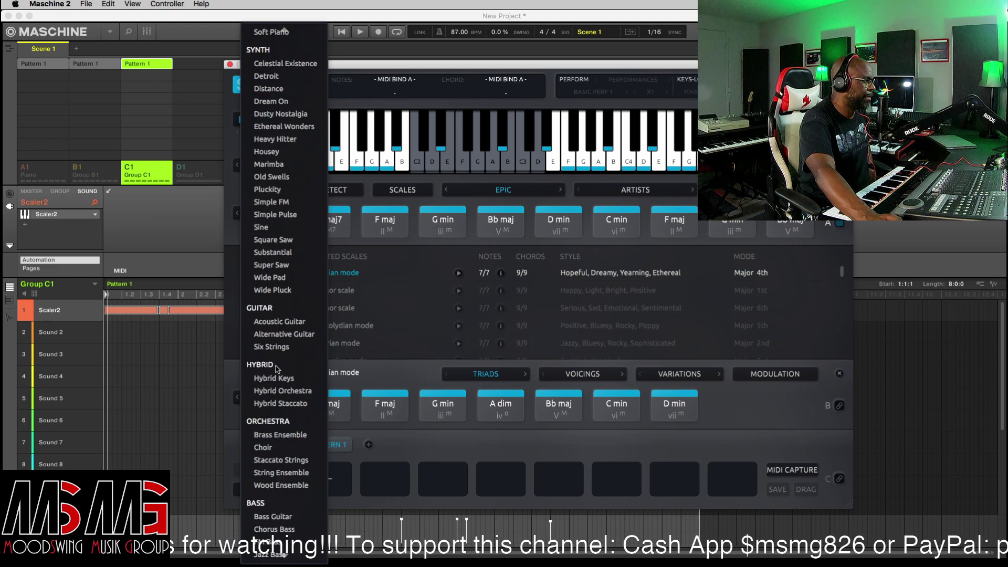
{"action": "scroll", "coordinate": [277, 369], "scroll_direction": "down", "scroll_amount": 2}
{"action": "scroll", "coordinate": [277, 369], "scroll_direction": "down", "scroll_amount": 1}
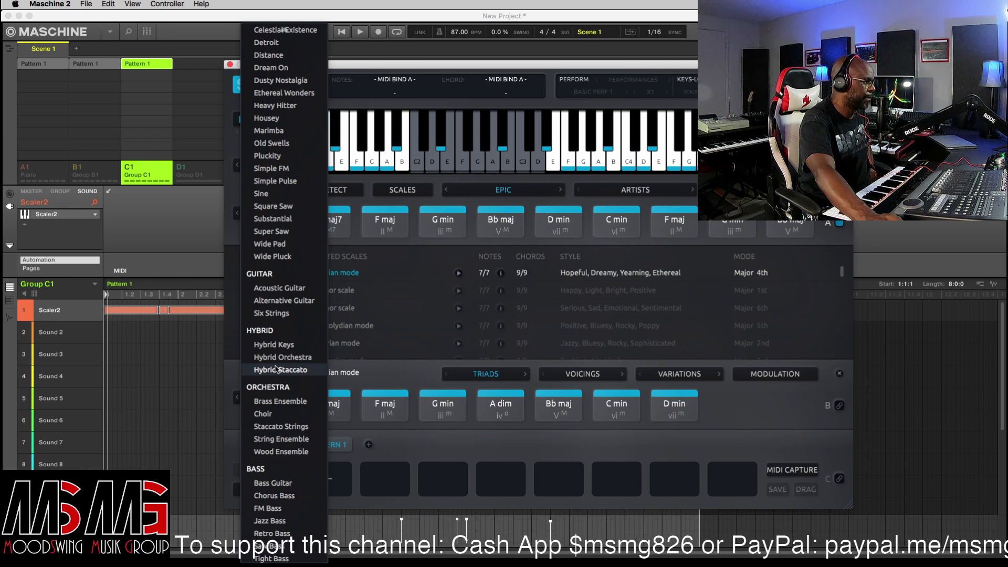
{"action": "left_click", "coordinate": [282, 439]}
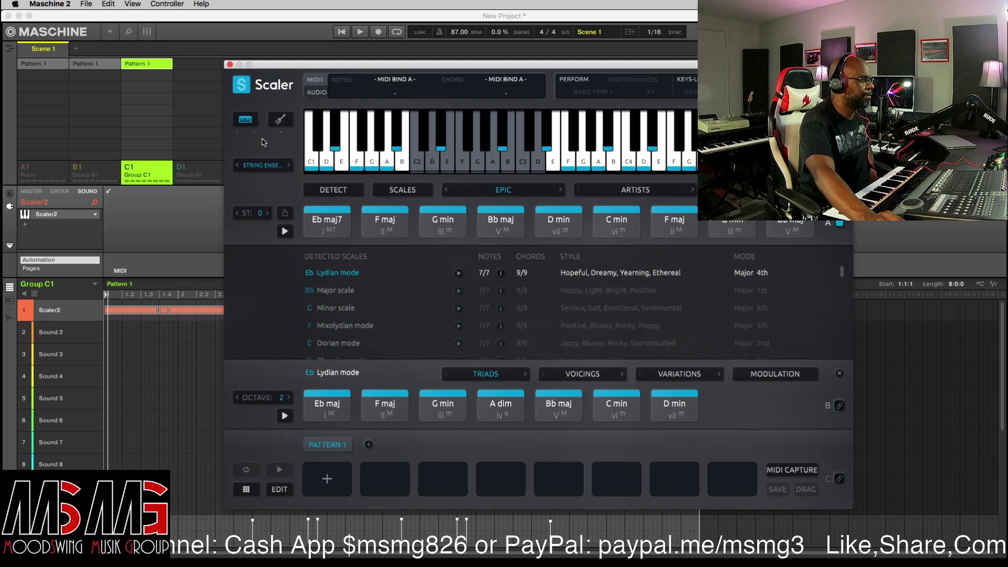
{"action": "left_click", "coordinate": [341, 32]}
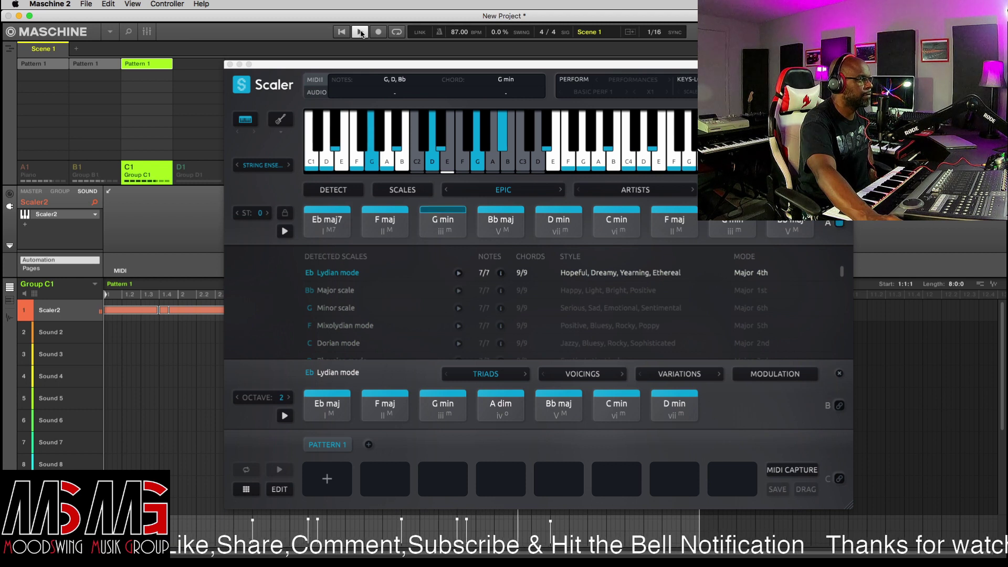
{"action": "left_click", "coordinate": [360, 33]}
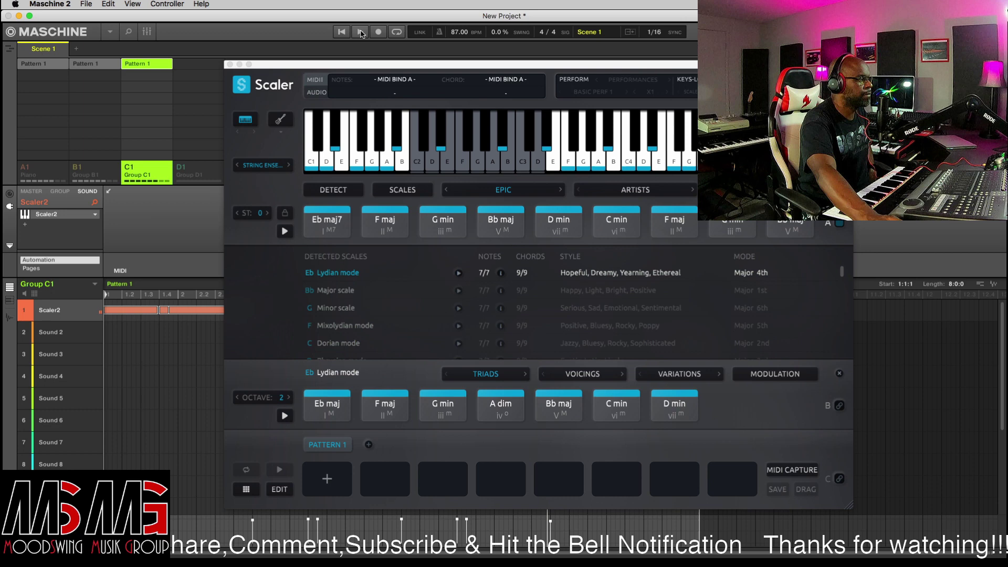
{"action": "left_click", "coordinate": [545, 147]}
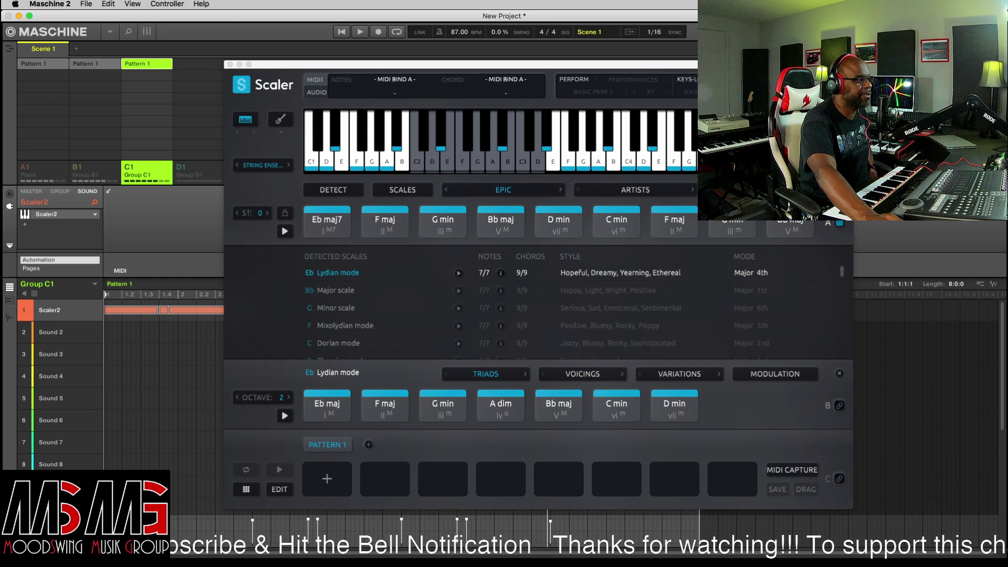
Turn on Scaler's performance mode for the chord set
{"action": "left_click", "coordinate": [574, 83]}
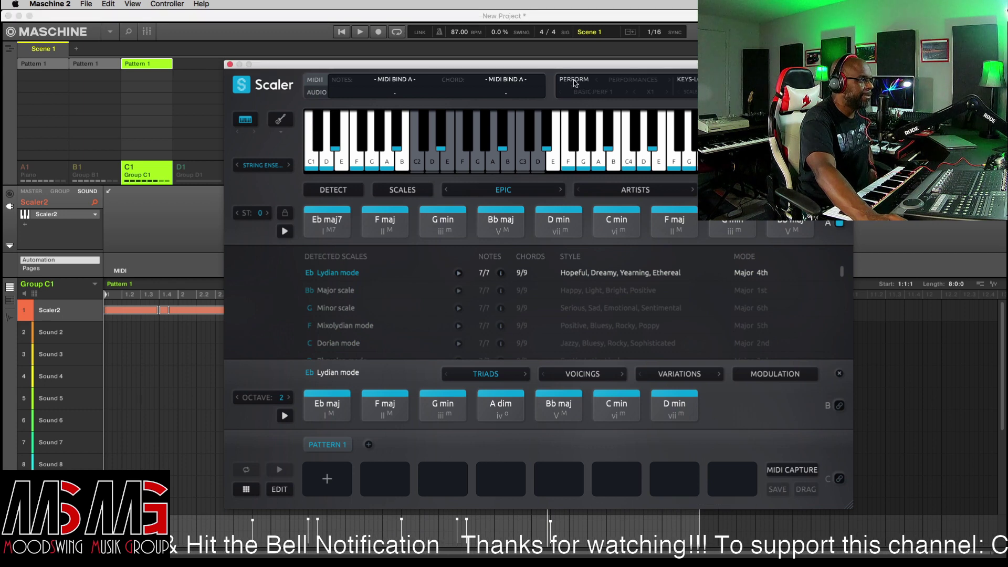
{"action": "left_click", "coordinate": [575, 83]}
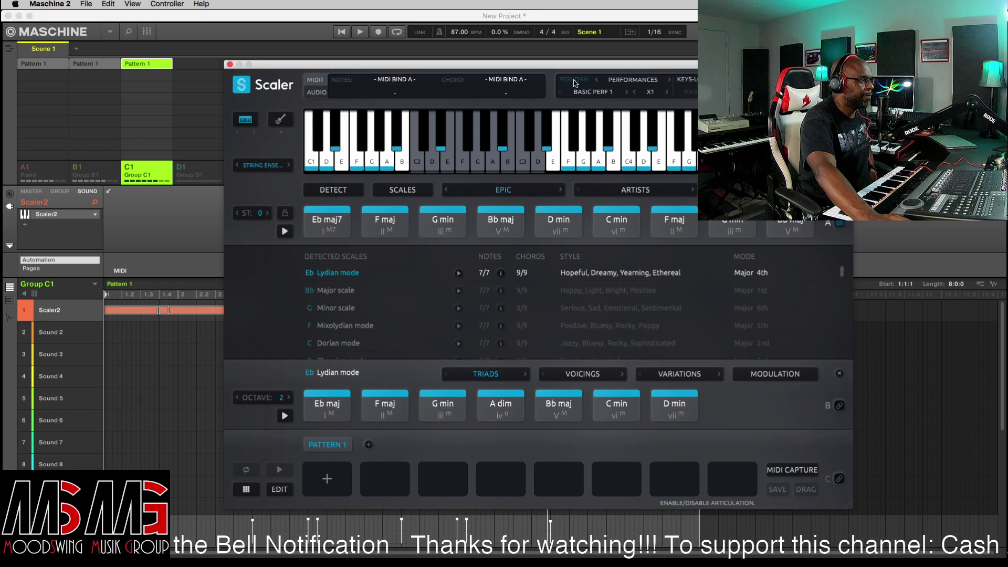
{"action": "left_click", "coordinate": [574, 83]}
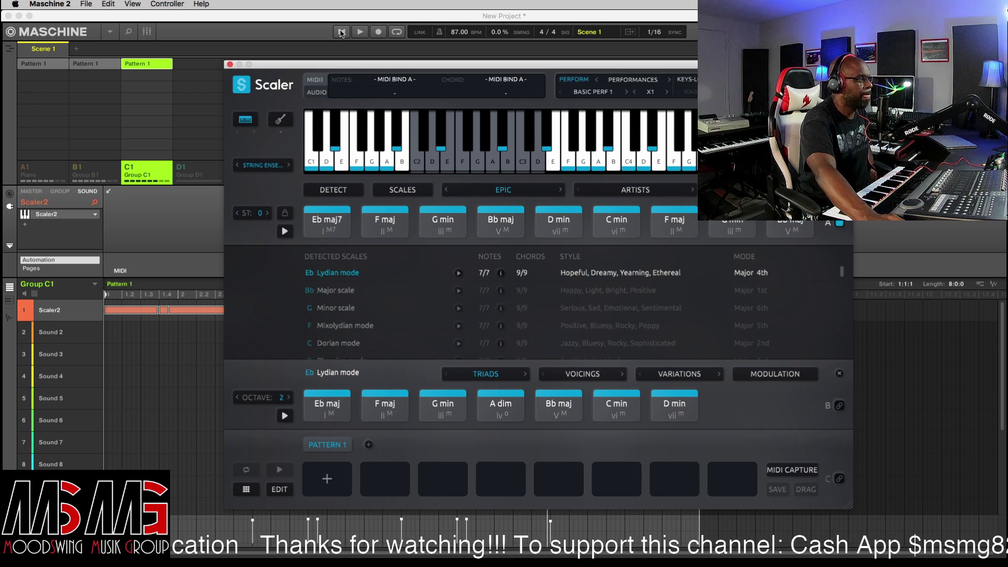
Play the performance from the start, then lock and unlock the keys to the Eb Lydian scale
{"action": "left_click", "coordinate": [341, 33]}
{"action": "left_click", "coordinate": [341, 33]}
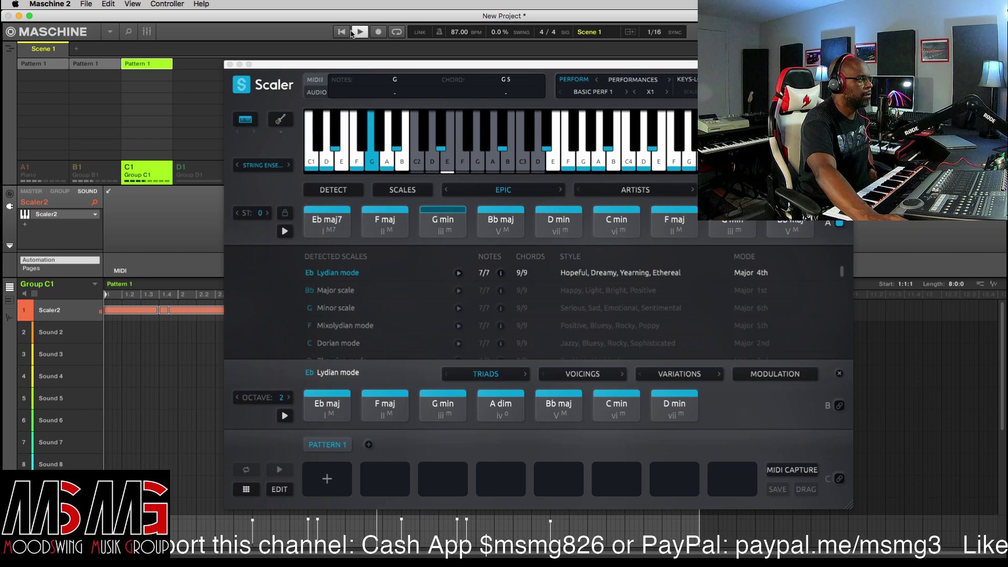
{"action": "left_click", "coordinate": [358, 32]}
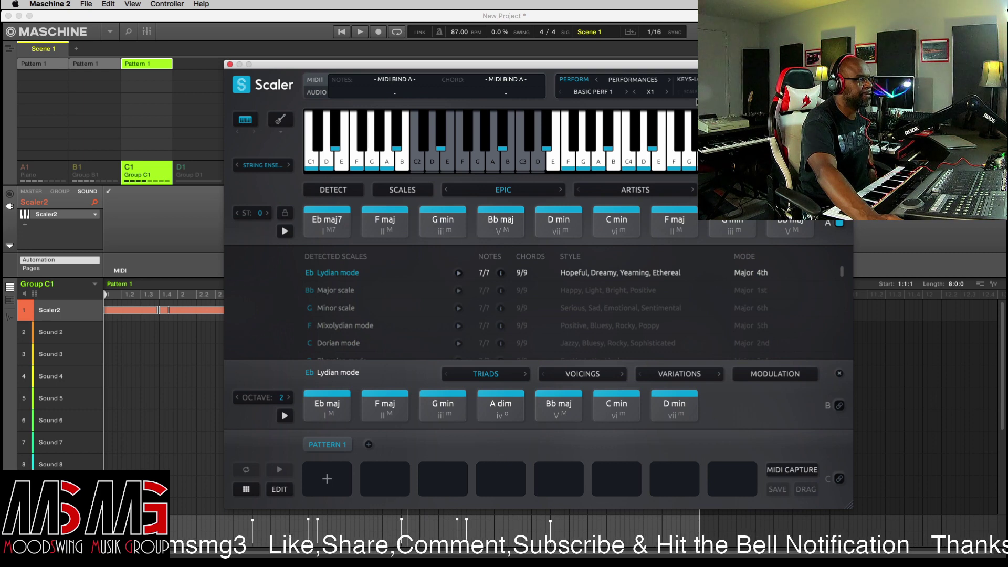
{"action": "left_click", "coordinate": [692, 81]}
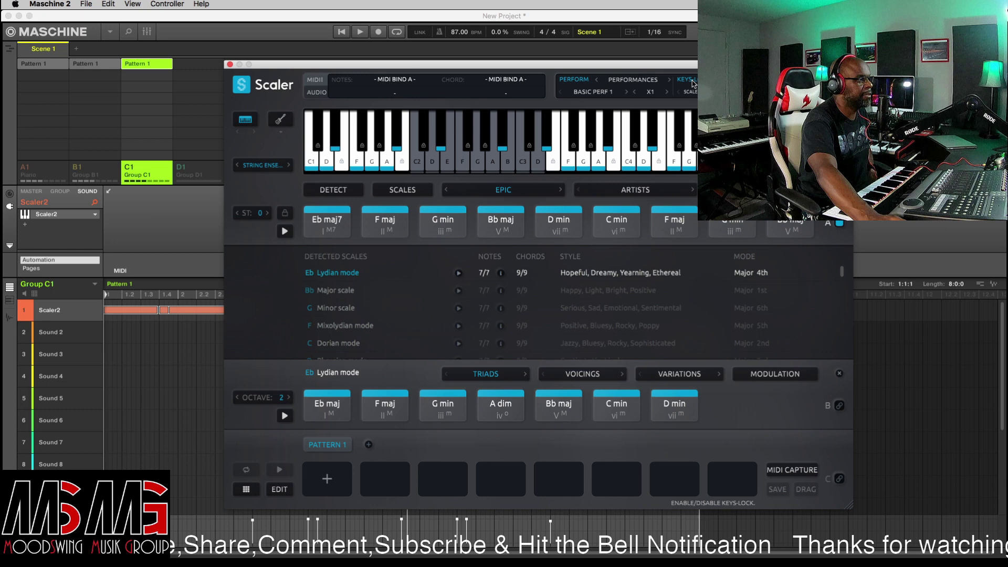
{"action": "left_click", "coordinate": [693, 82]}
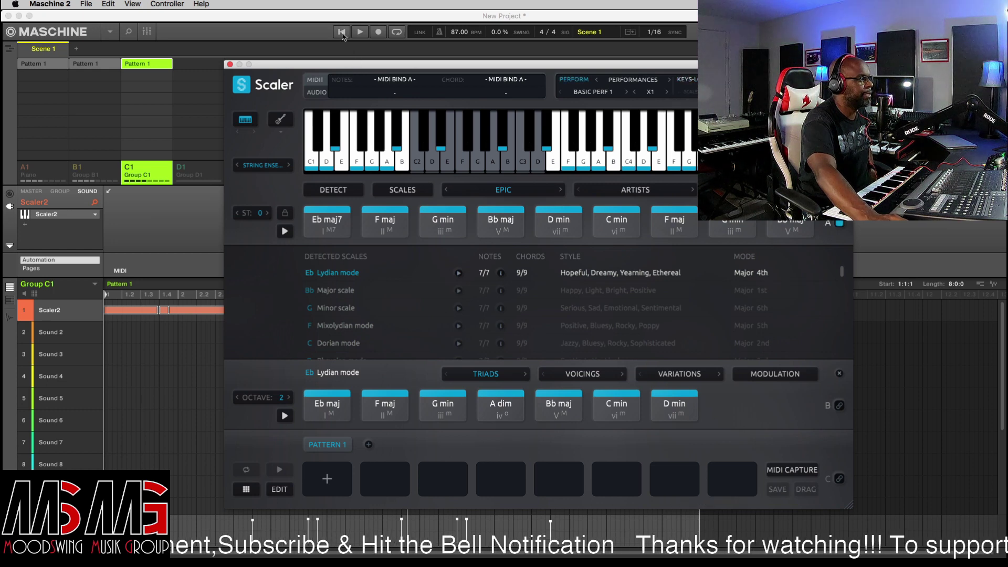
Play the chord progression from the start, then unmute the Piano group A1 and Group B1
{"action": "left_click", "coordinate": [353, 49]}
{"action": "key", "text": "space"}
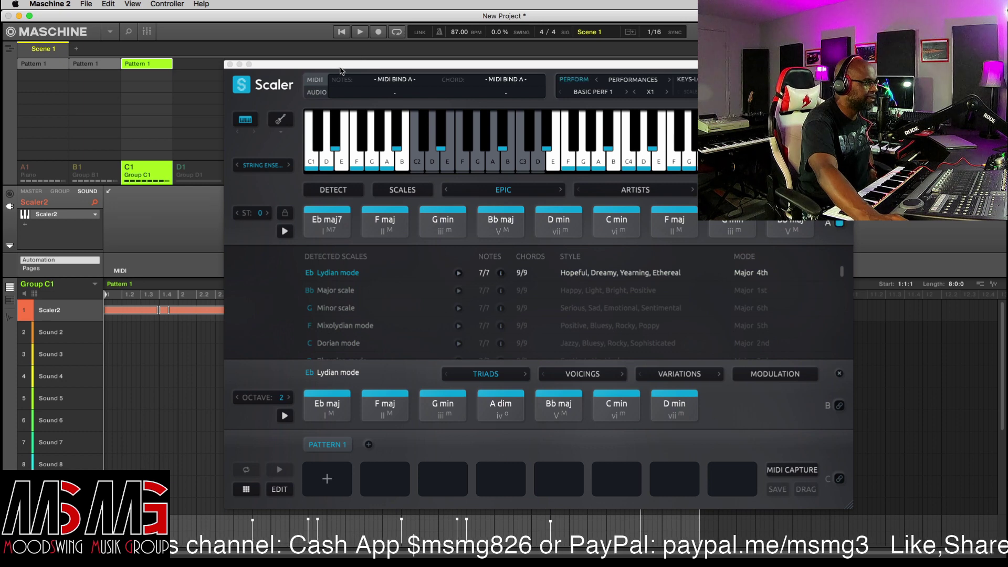
{"action": "right_click", "coordinate": [42, 171]}
{"action": "right_click", "coordinate": [79, 171]}
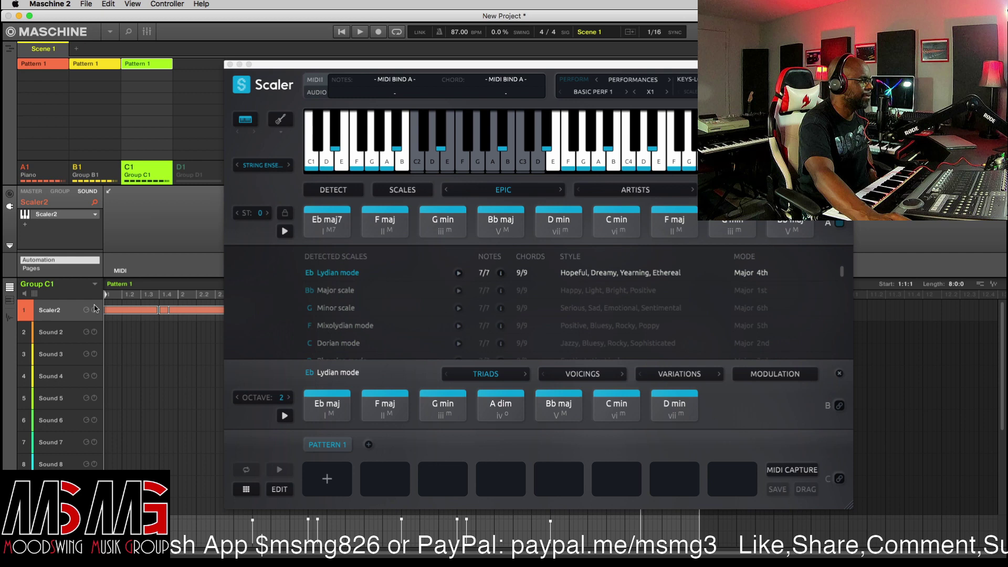
Close Scaler, play the beat toggling Piano and B1 mutes to compare, then select C1's Scaler2 notes
{"action": "left_click", "coordinate": [230, 64]}
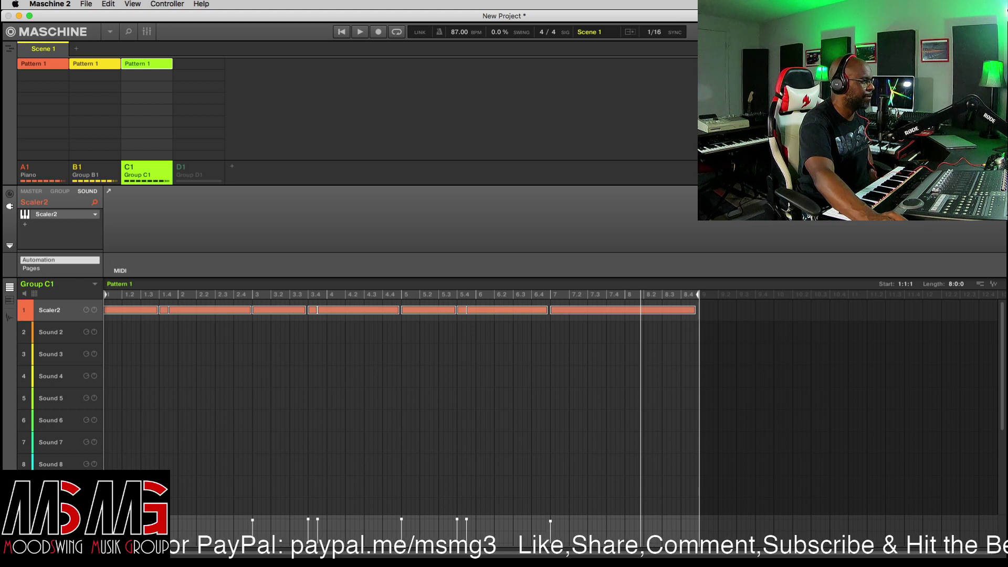
{"action": "left_click", "coordinate": [341, 32]}
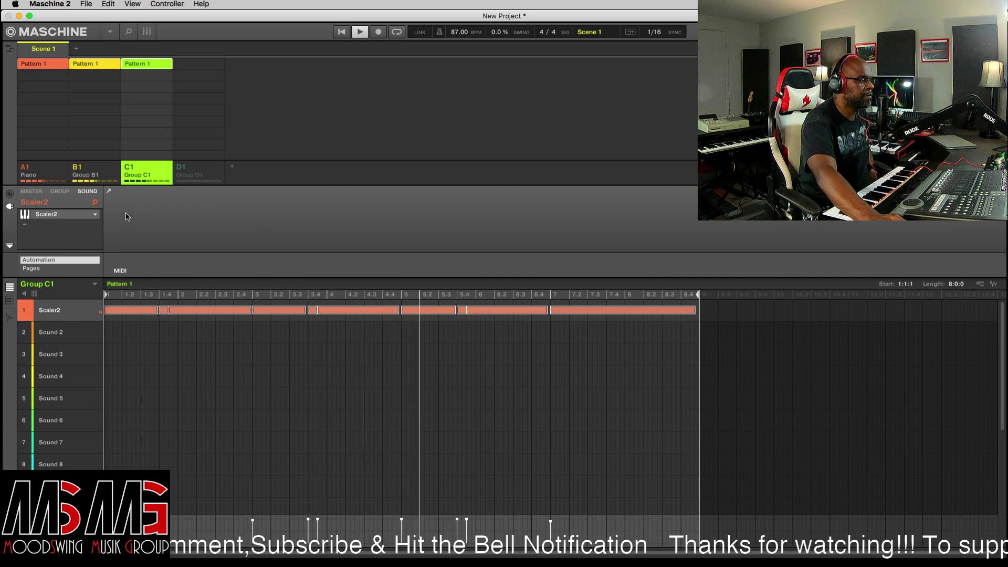
{"action": "right_click", "coordinate": [44, 174]}
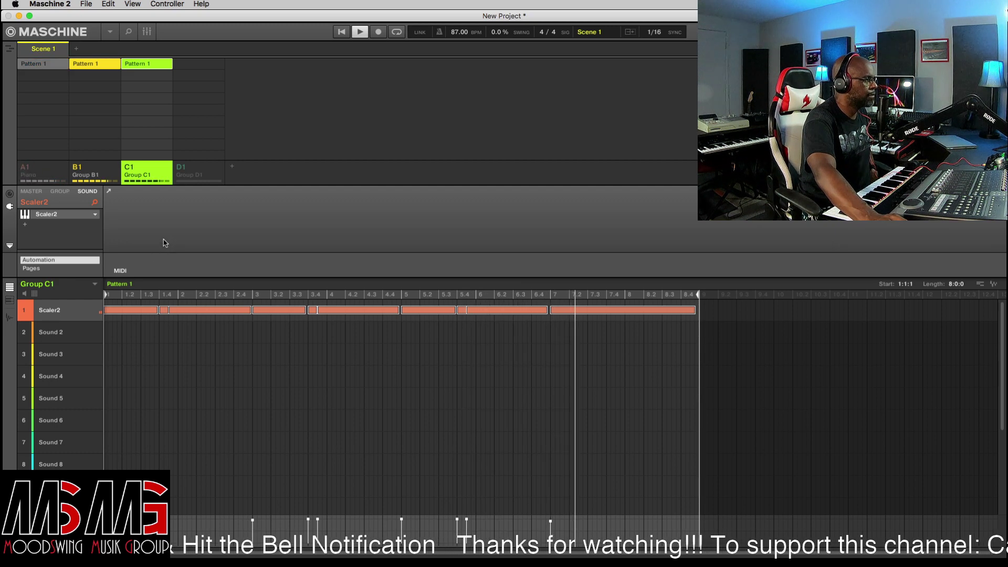
{"action": "right_click", "coordinate": [25, 169]}
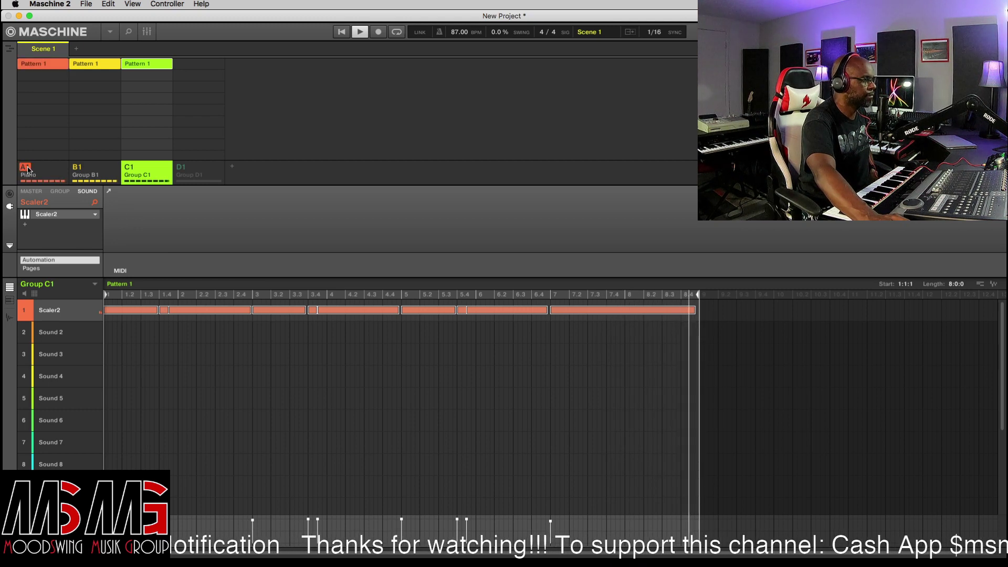
{"action": "right_click", "coordinate": [77, 168]}
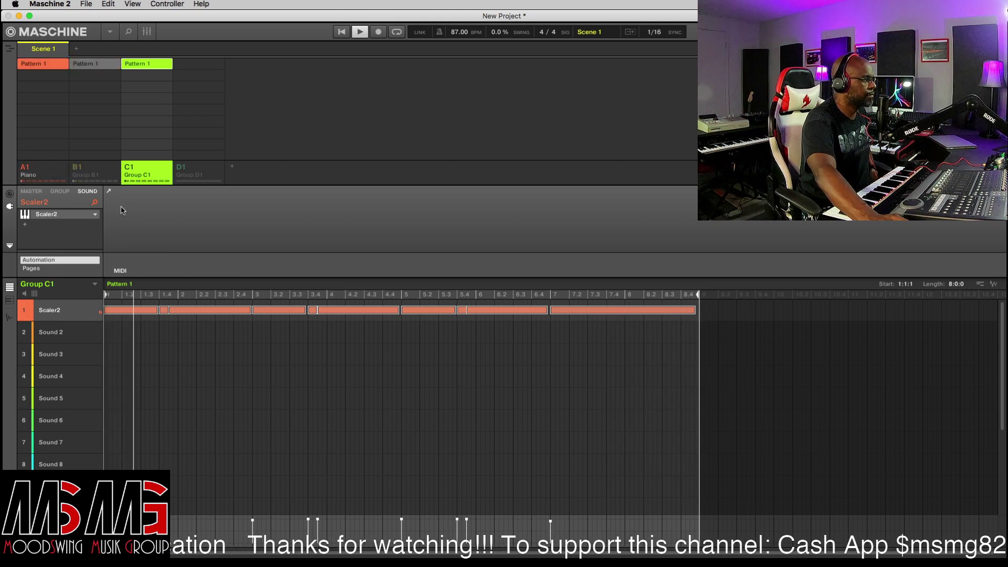
{"action": "left_click", "coordinate": [360, 33]}
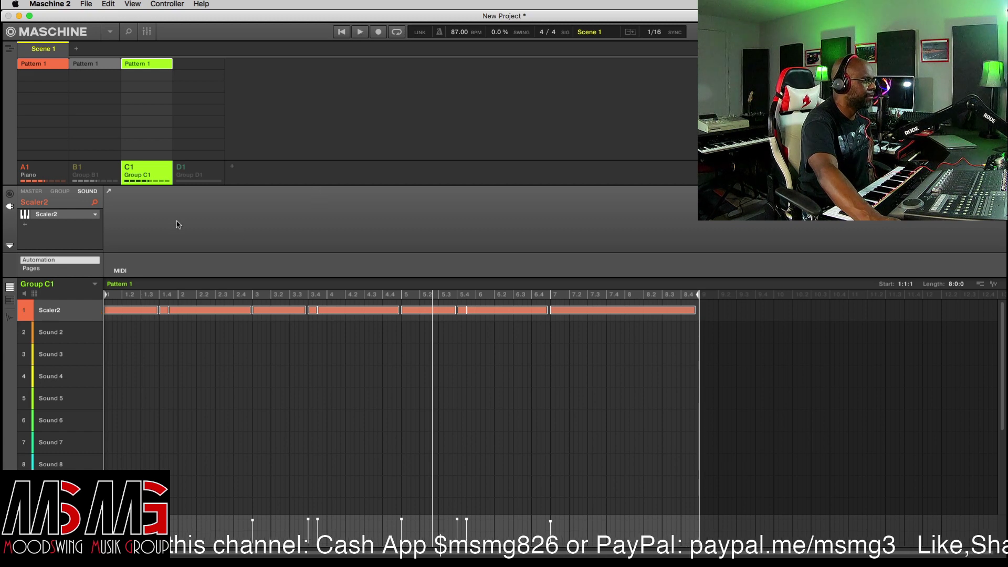
{"action": "left_click", "coordinate": [77, 168]}
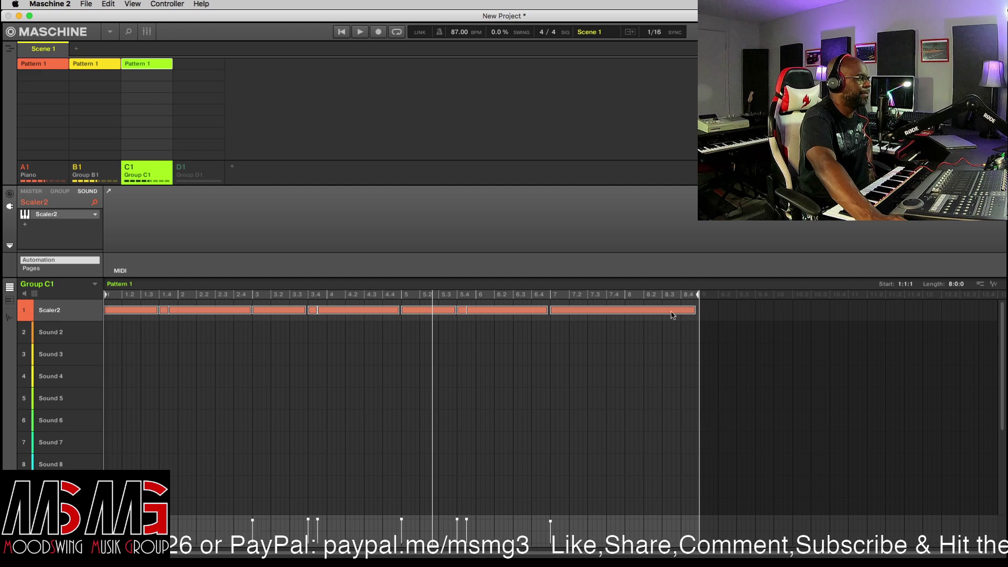
{"action": "left_click_drag", "start_coordinate": [721, 320], "coordinate": [95, 311]}
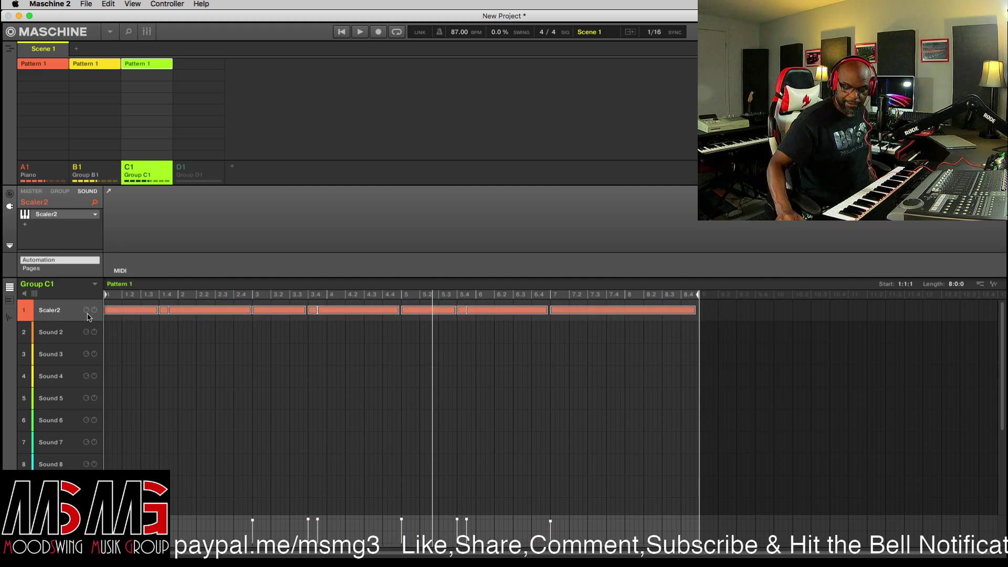
Switch to Group D1 and drag the MIDI chord pattern into its Scaler2 lane
{"action": "left_click", "coordinate": [208, 176]}
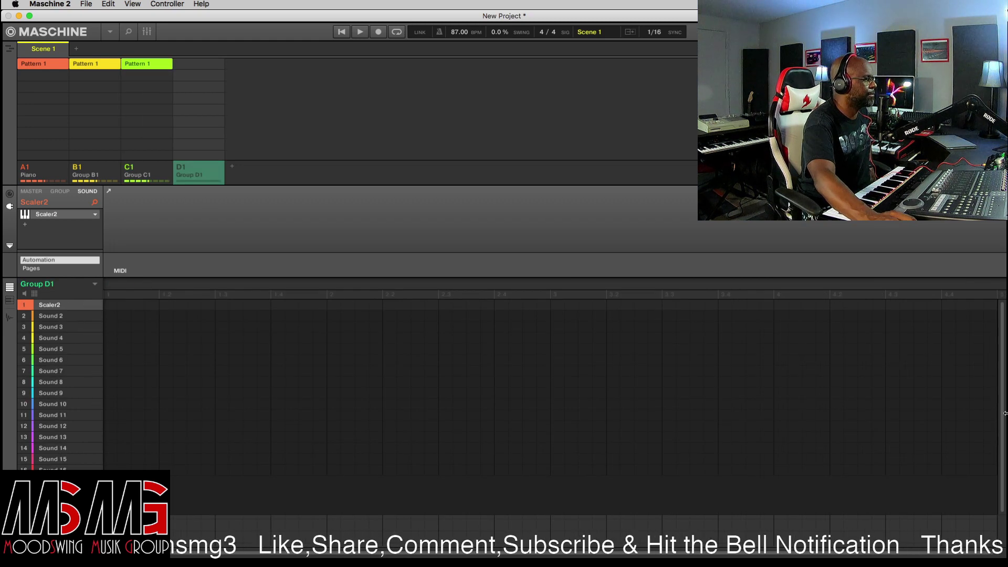
{"action": "left_click_drag", "start_coordinate": [1003, 420], "coordinate": [1002, 429]}
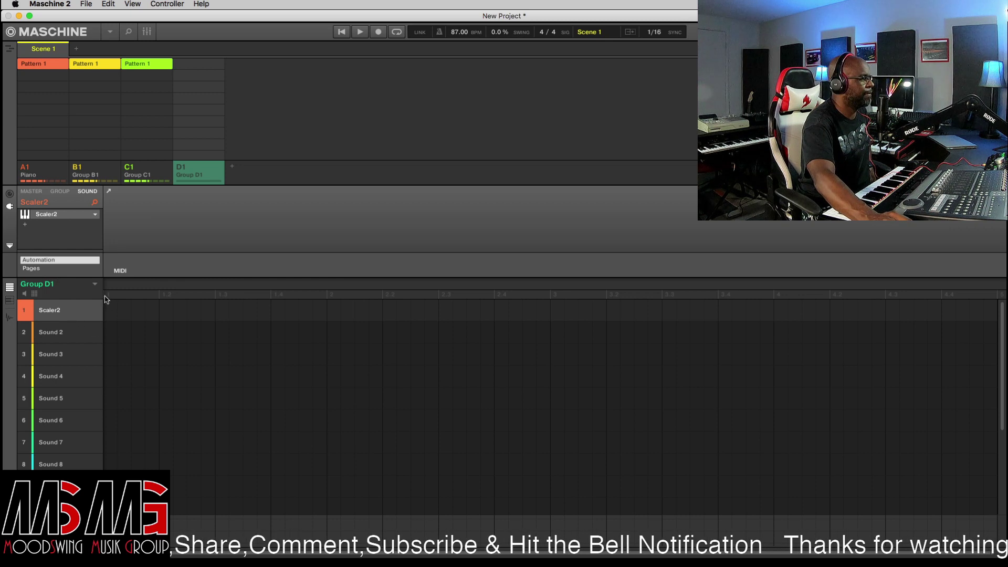
{"action": "left_click_drag", "start_coordinate": [111, 306], "coordinate": [111, 308]}
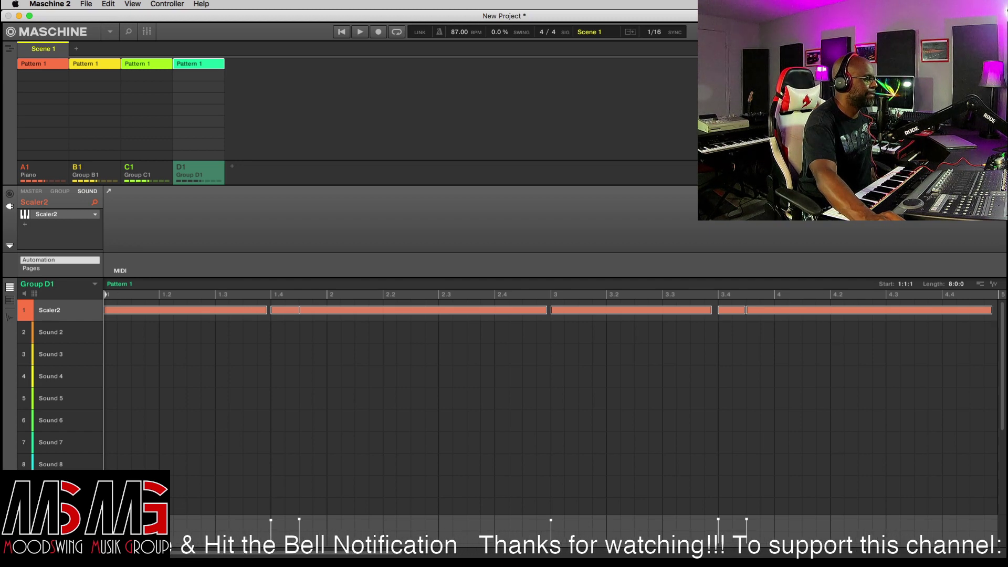
{"action": "left_click_drag", "start_coordinate": [257, 549], "coordinate": [257, 554]}
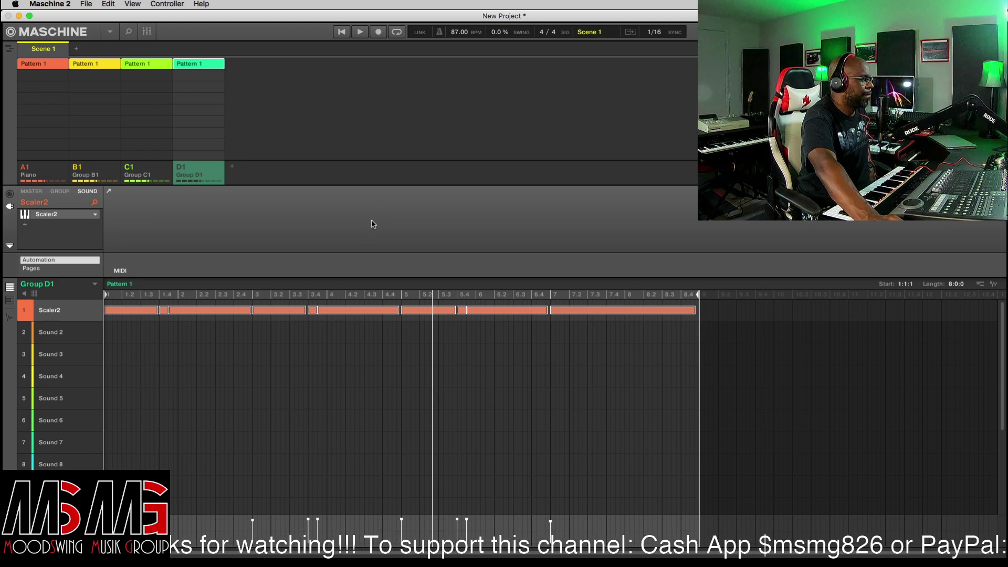
Mute groups A1, B1 and C1, and open Group D1's Scaler2 plugin
{"action": "left_click", "coordinate": [181, 171]}
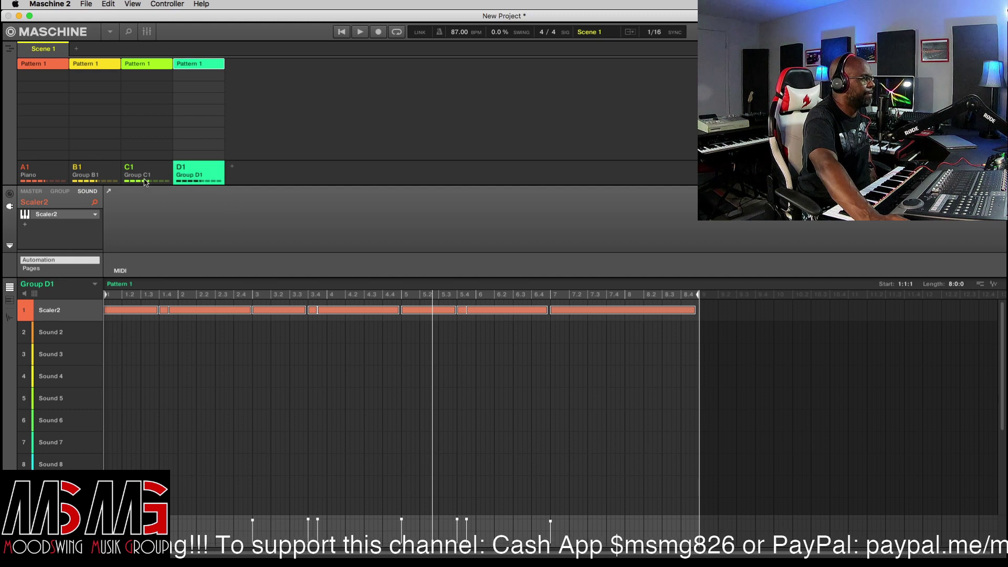
{"action": "left_click", "coordinate": [26, 171]}
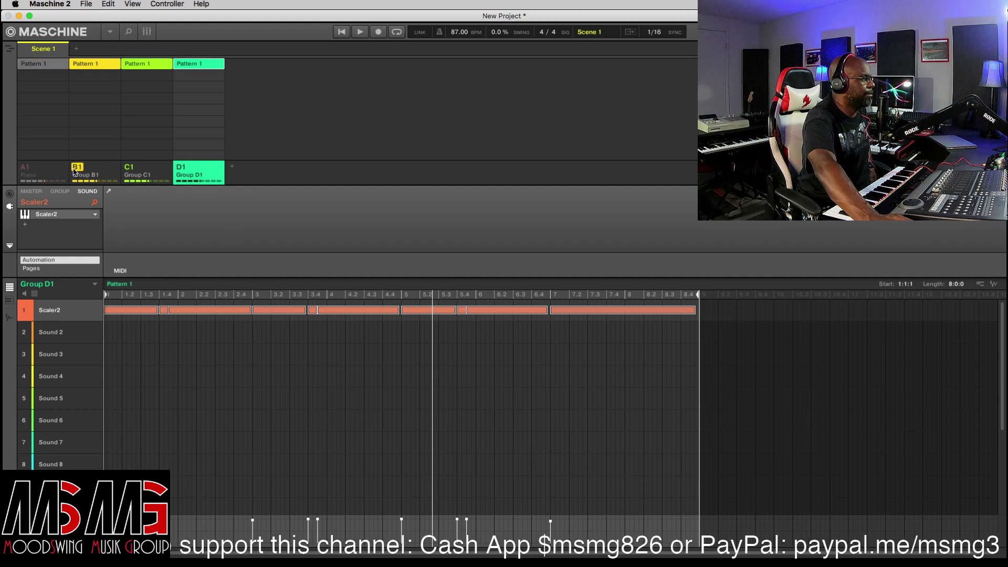
{"action": "left_click", "coordinate": [76, 171]}
{"action": "left_click", "coordinate": [129, 170]}
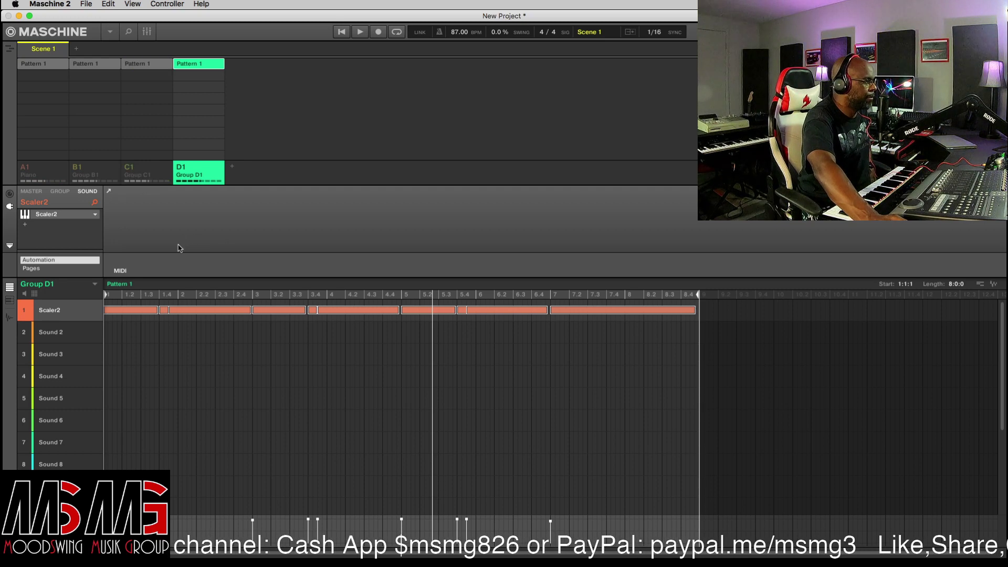
{"action": "left_click", "coordinate": [55, 215]}
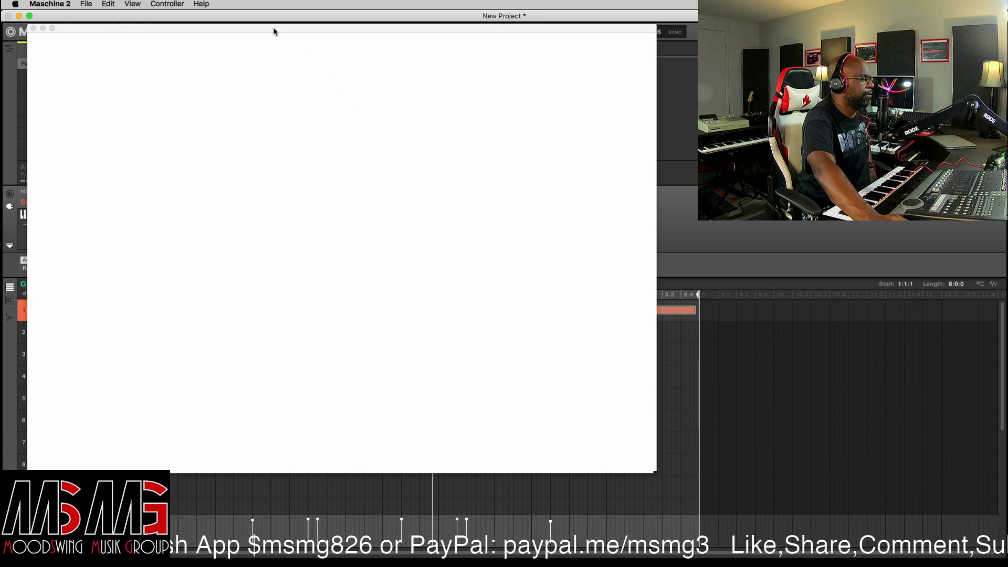
Audition a D note in Scaler and briefly play Group D1's chords from the start
{"action": "left_click_drag", "start_coordinate": [273, 31], "coordinate": [287, 65]}
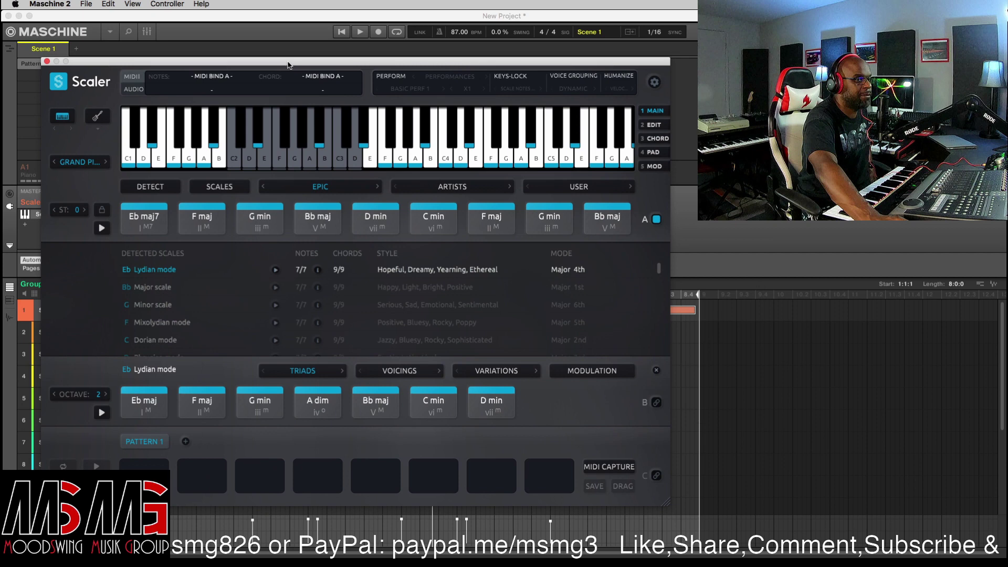
{"action": "left_click", "coordinate": [140, 160]}
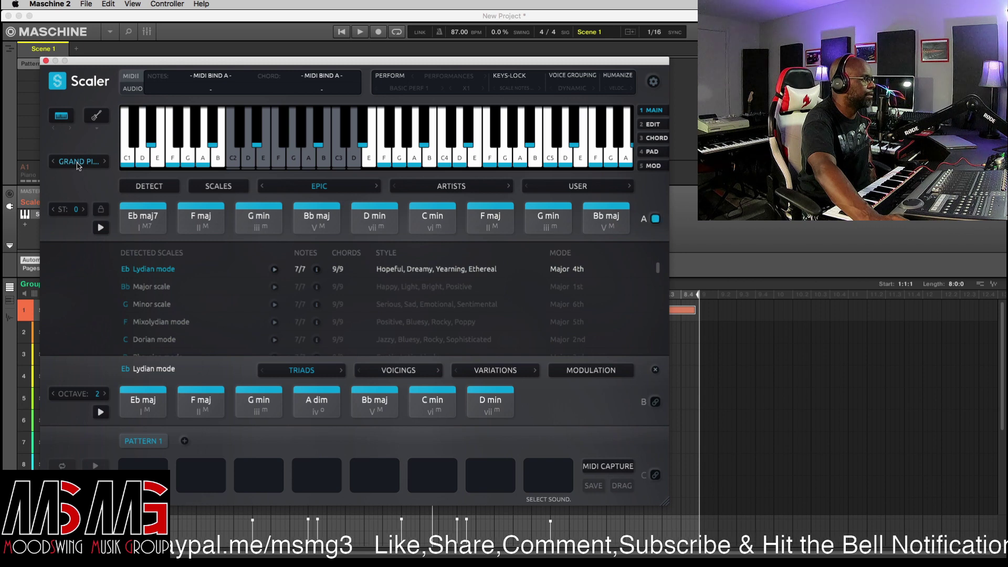
{"action": "left_click", "coordinate": [345, 34]}
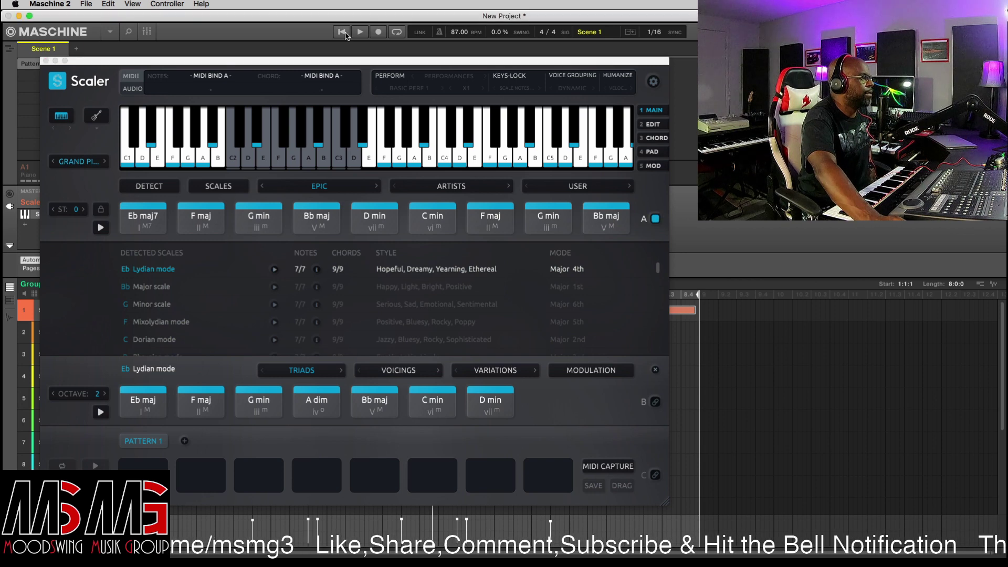
{"action": "left_click", "coordinate": [360, 32]}
{"action": "left_click", "coordinate": [361, 33]}
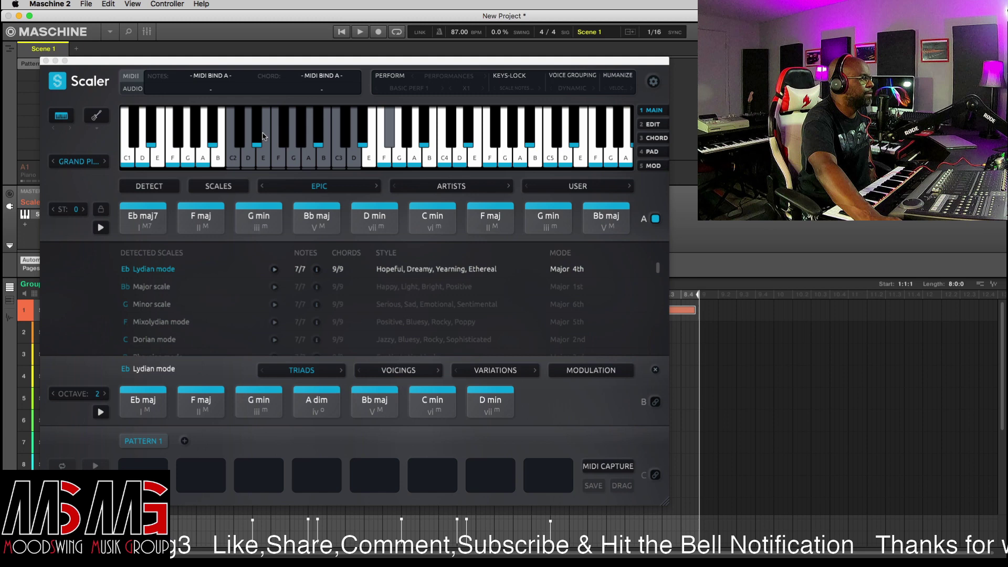
Change Scaler's preview sound from Retro Bass to Tight Bass
{"action": "left_click", "coordinate": [79, 162]}
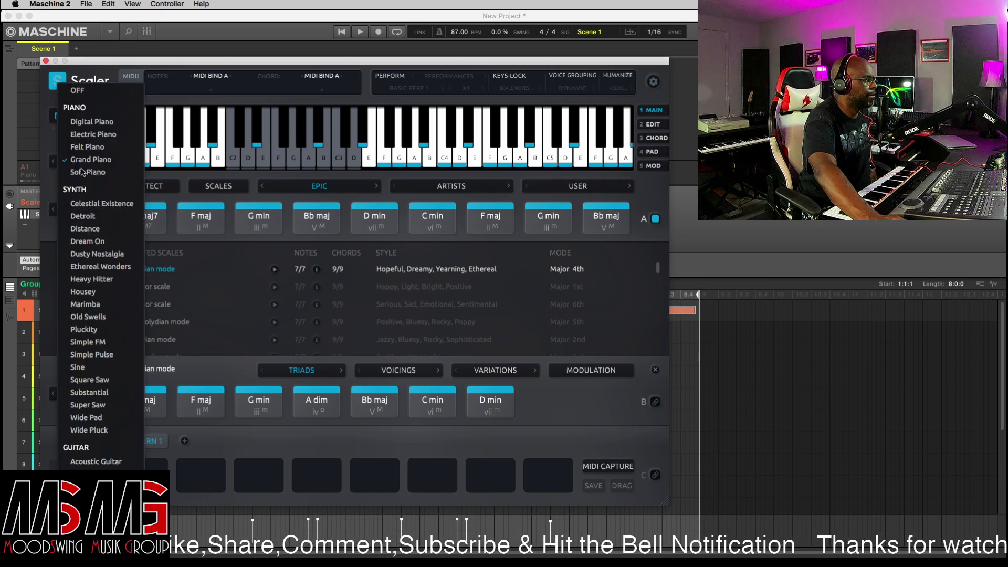
{"action": "scroll", "coordinate": [89, 380], "scroll_direction": "down", "scroll_amount": 5}
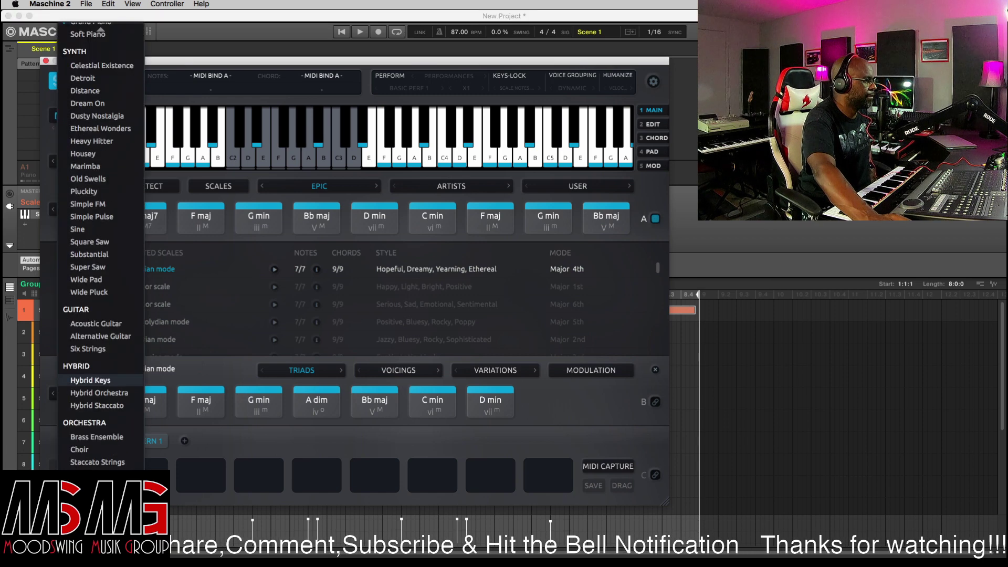
{"action": "scroll", "coordinate": [89, 380], "scroll_direction": "down", "scroll_amount": 1}
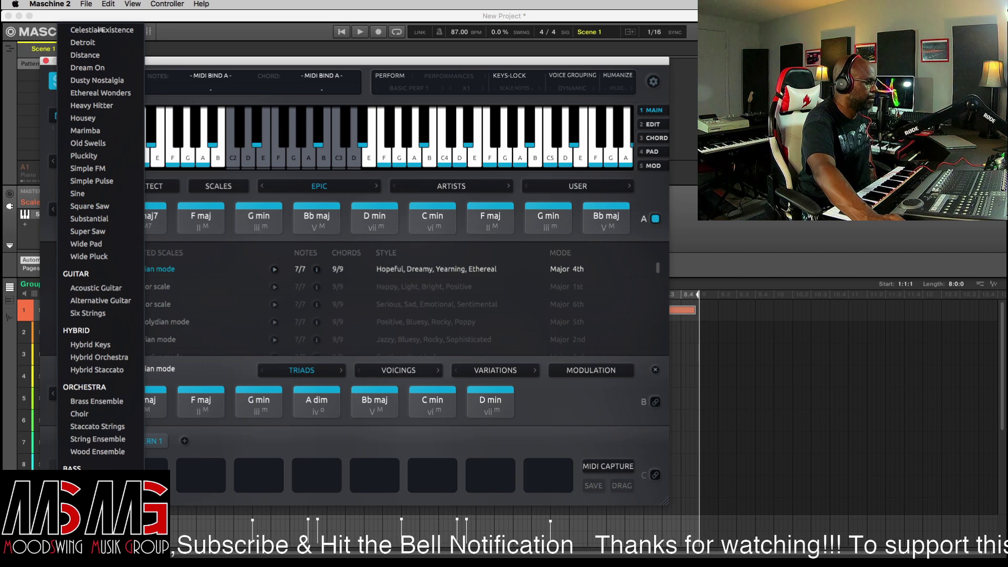
{"action": "key", "text": "Escape"}
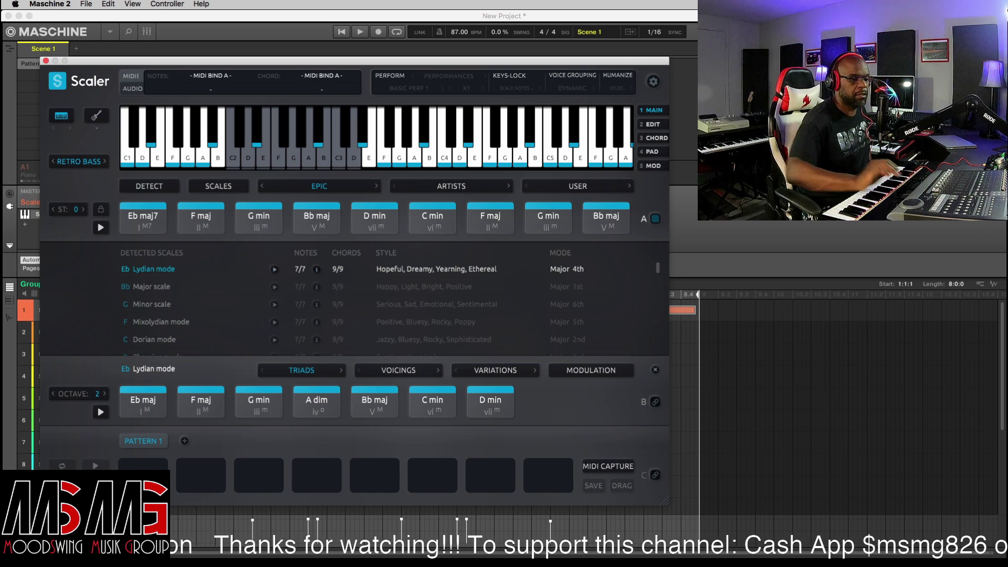
{"action": "left_click", "coordinate": [78, 162]}
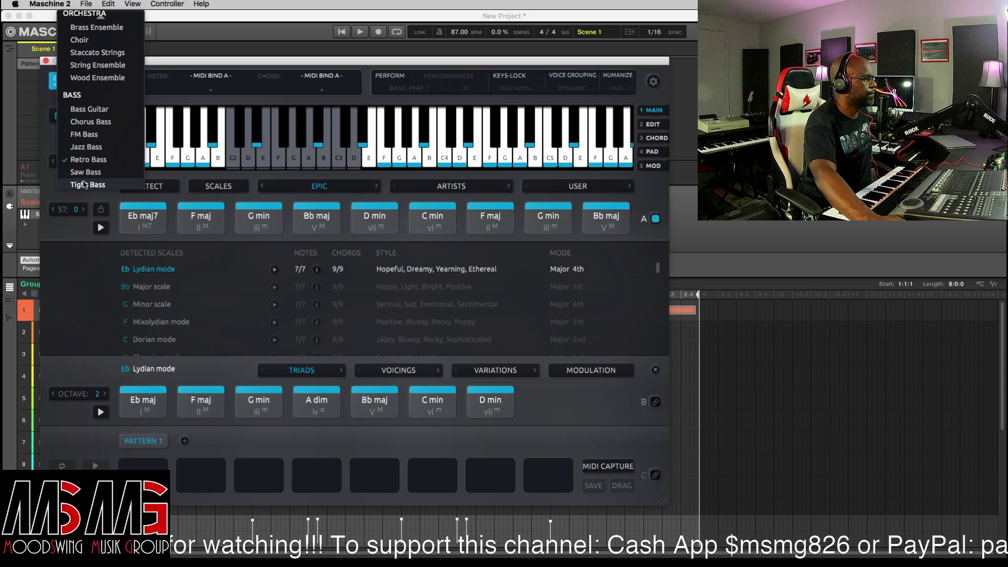
{"action": "left_click", "coordinate": [83, 185]}
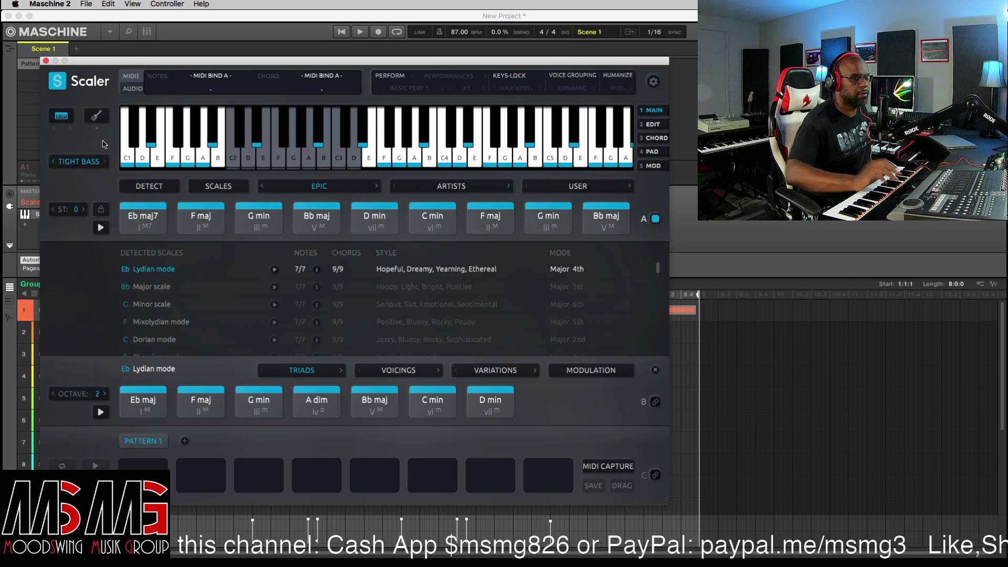
Choose the Bass performance expression in Scaler and start the beat playing
{"action": "left_click", "coordinate": [395, 79]}
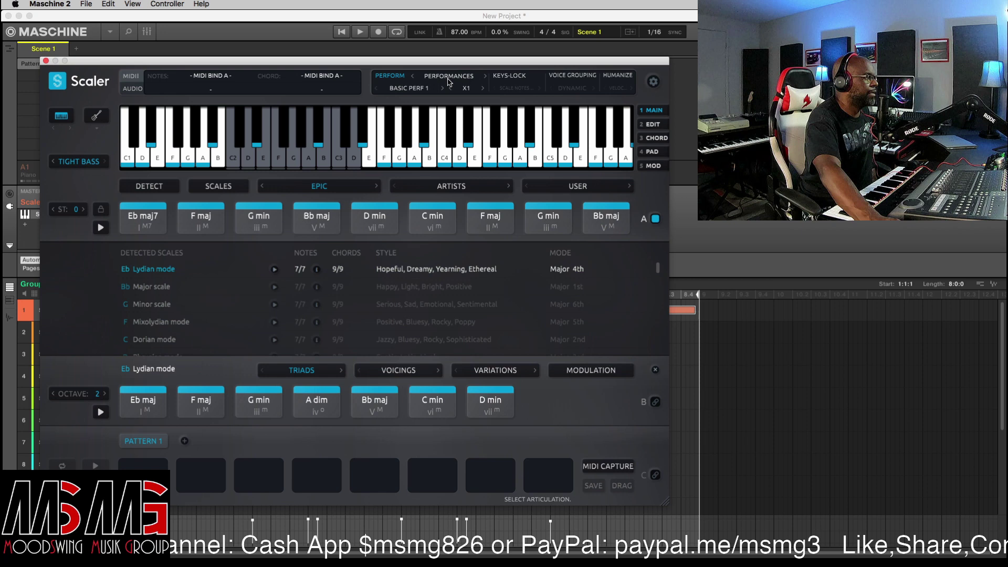
{"action": "left_click", "coordinate": [397, 77]}
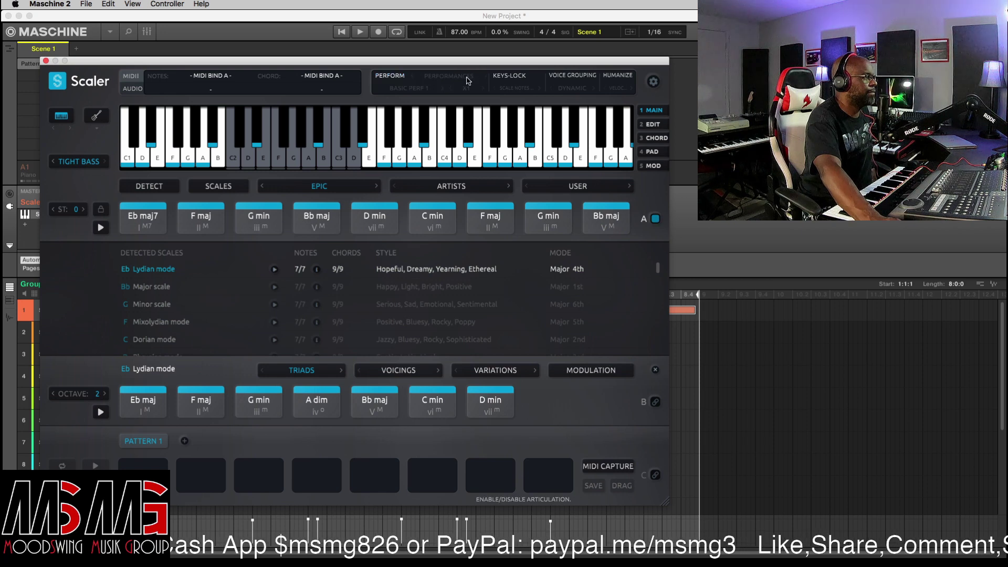
{"action": "left_click", "coordinate": [467, 79]}
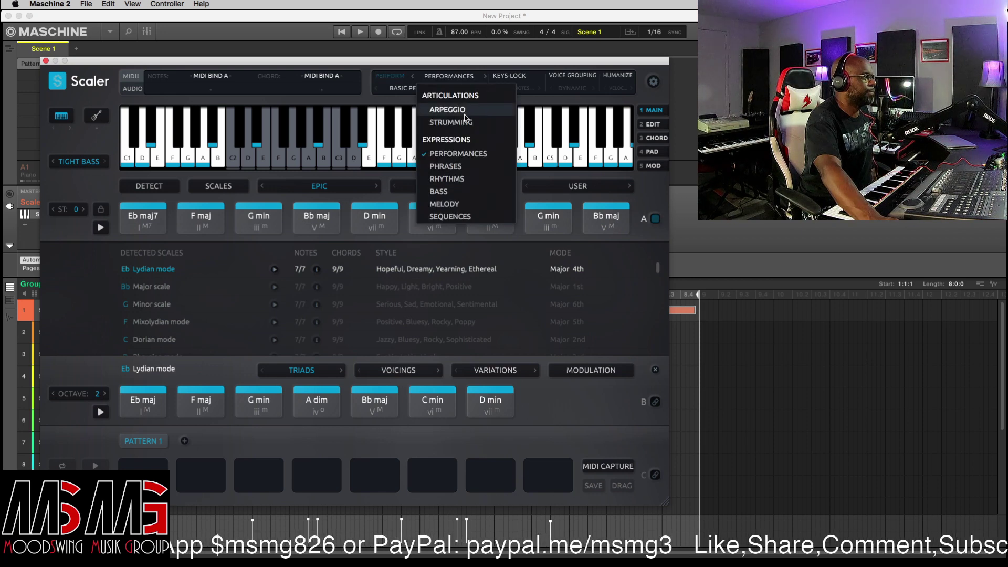
{"action": "left_click", "coordinate": [452, 191]}
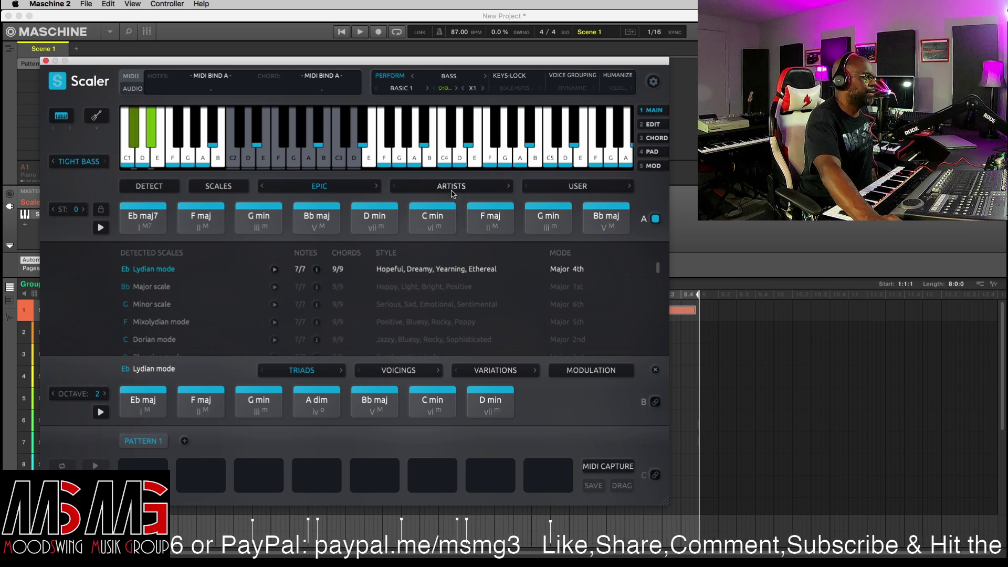
{"action": "left_click", "coordinate": [360, 31]}
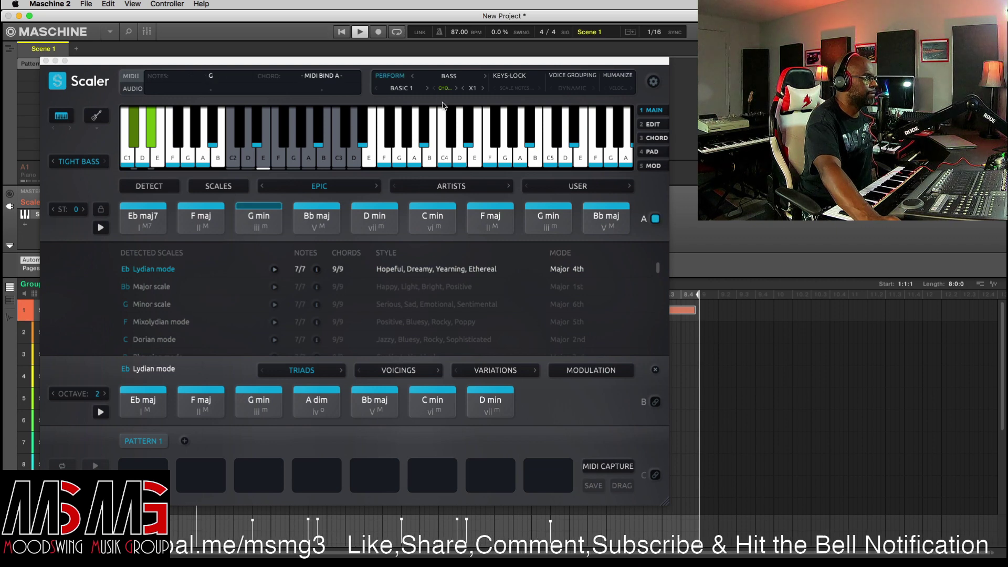
Set voice grouping to Dynamic +1 Oct and turn on velocity humanization
{"action": "left_click", "coordinate": [575, 88]}
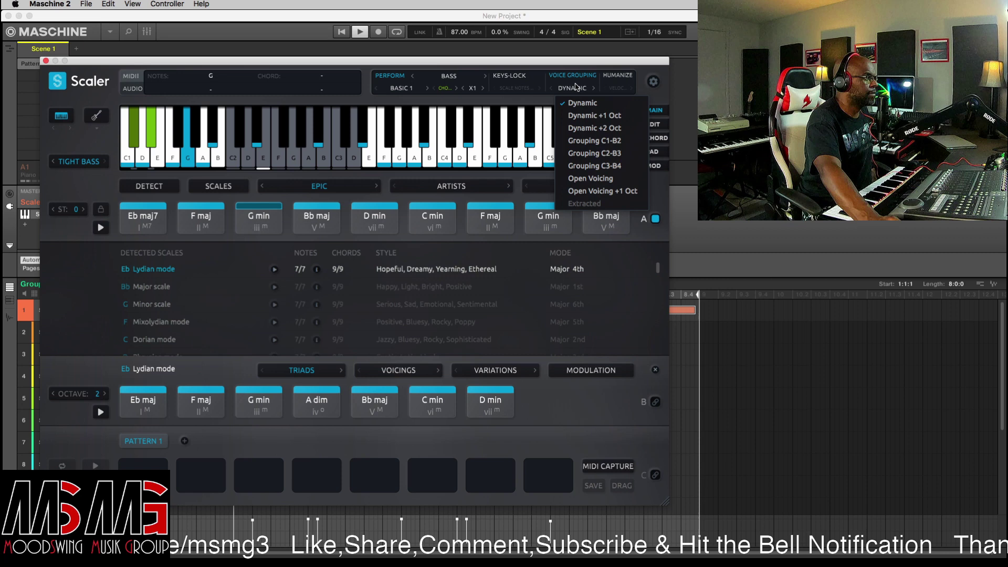
{"action": "left_click", "coordinate": [592, 115]}
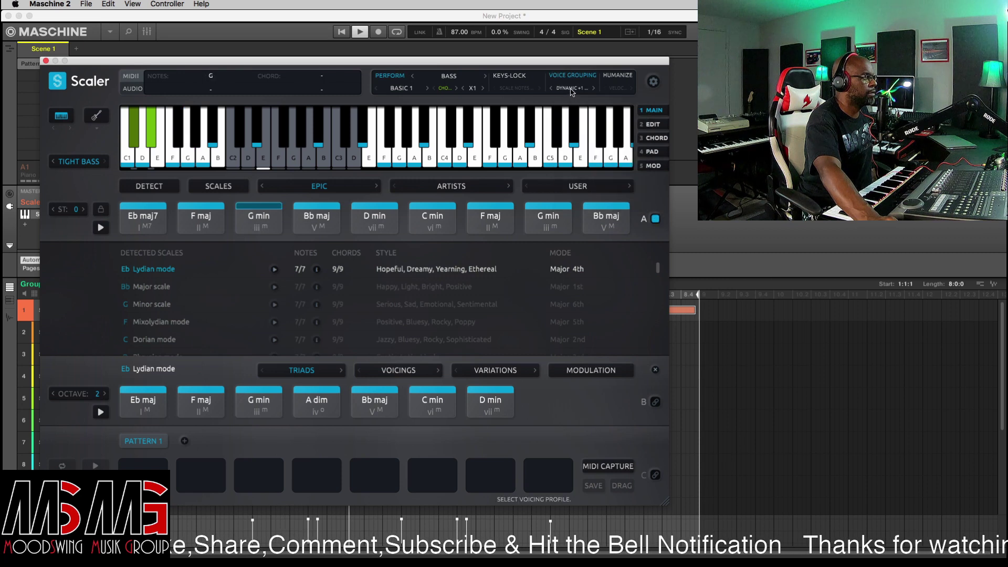
{"action": "left_click", "coordinate": [625, 76]}
{"action": "left_click", "coordinate": [625, 89]}
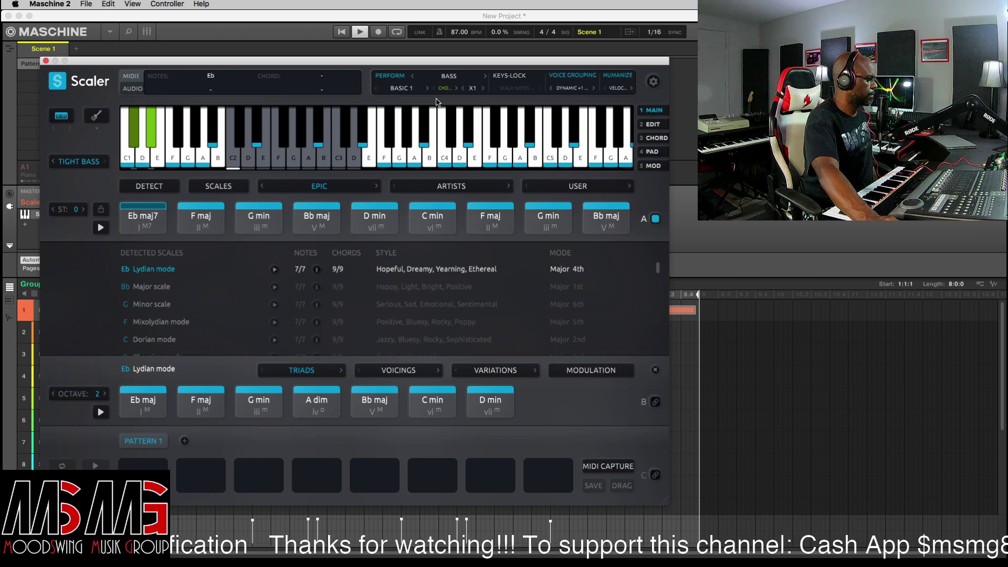
Try Scaler's Scale phrase mode, then set the bass back to following the chords
{"action": "left_click", "coordinate": [445, 89]}
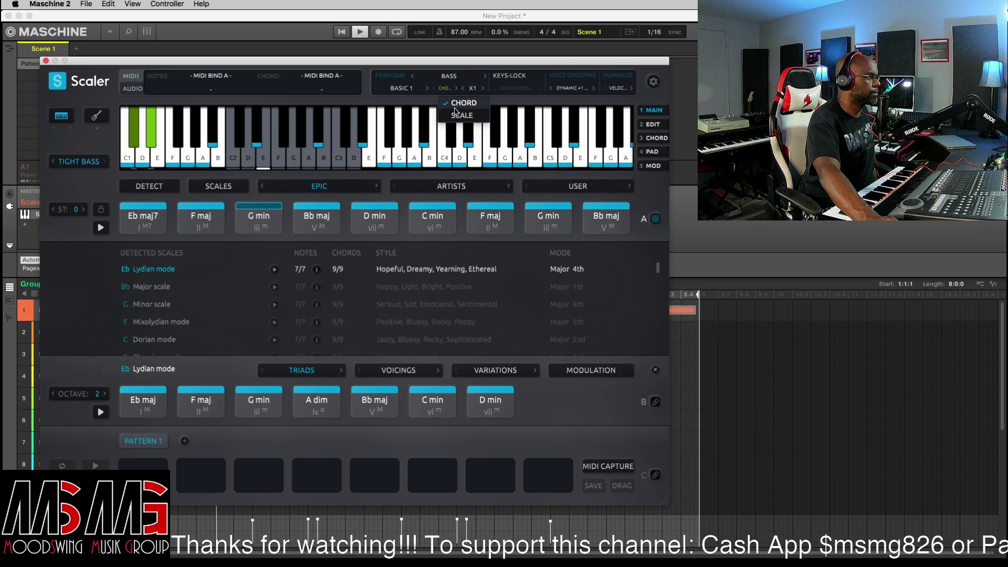
{"action": "left_click", "coordinate": [456, 115]}
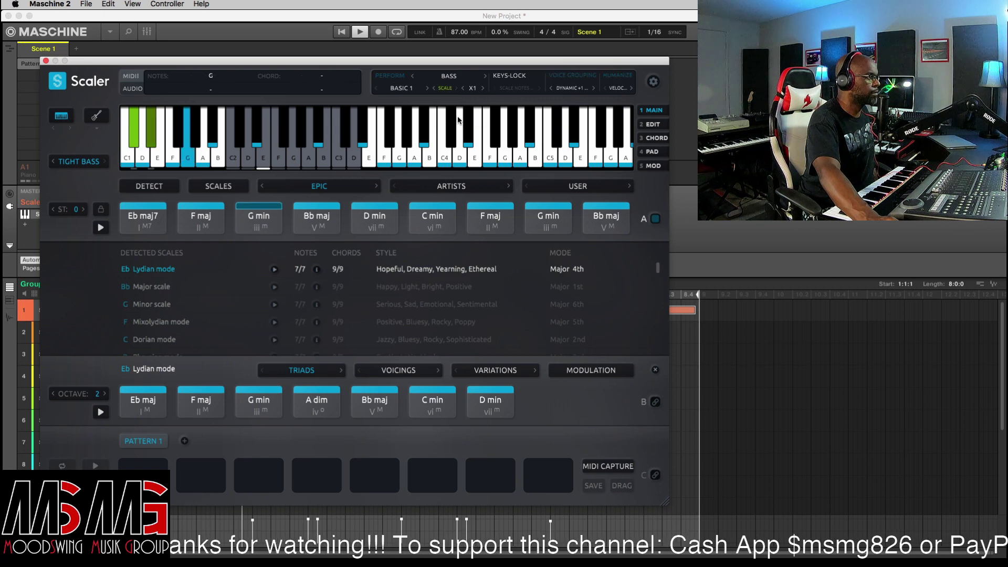
{"action": "left_click", "coordinate": [446, 90]}
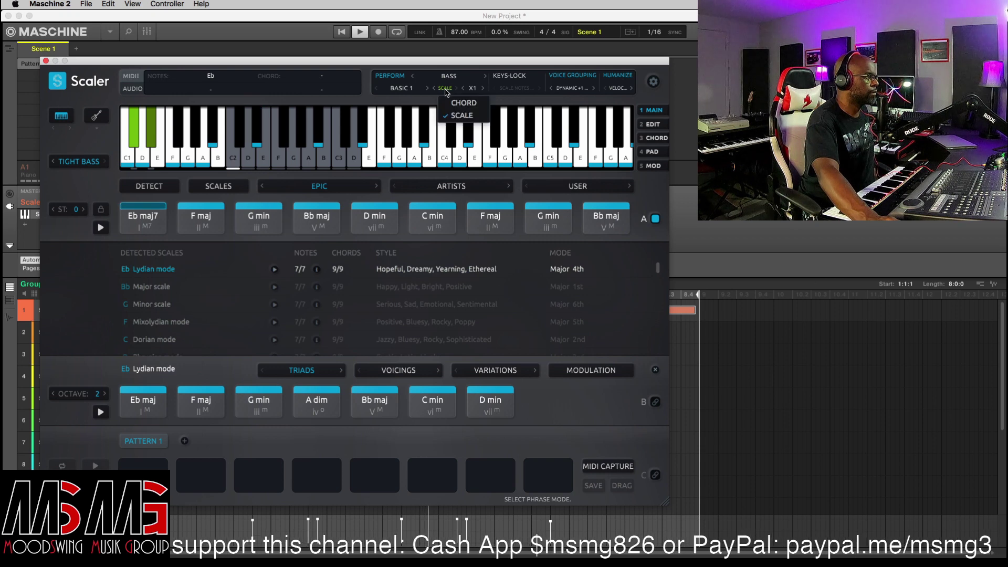
{"action": "left_click", "coordinate": [462, 103]}
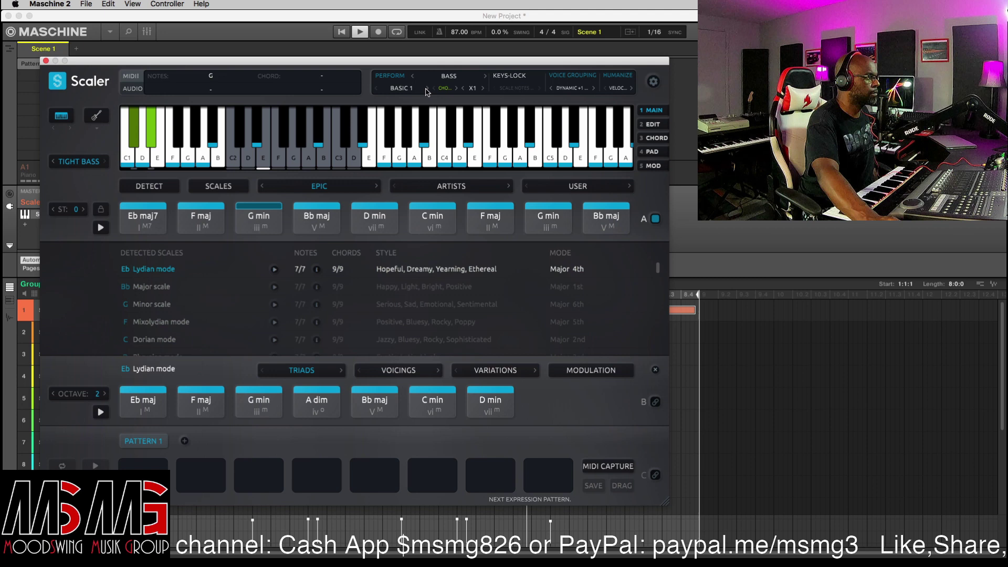
Choose the Urban Bass > Urban 1 pattern, then step through the Urban patterns to Urban 4
{"action": "left_click", "coordinate": [427, 88]}
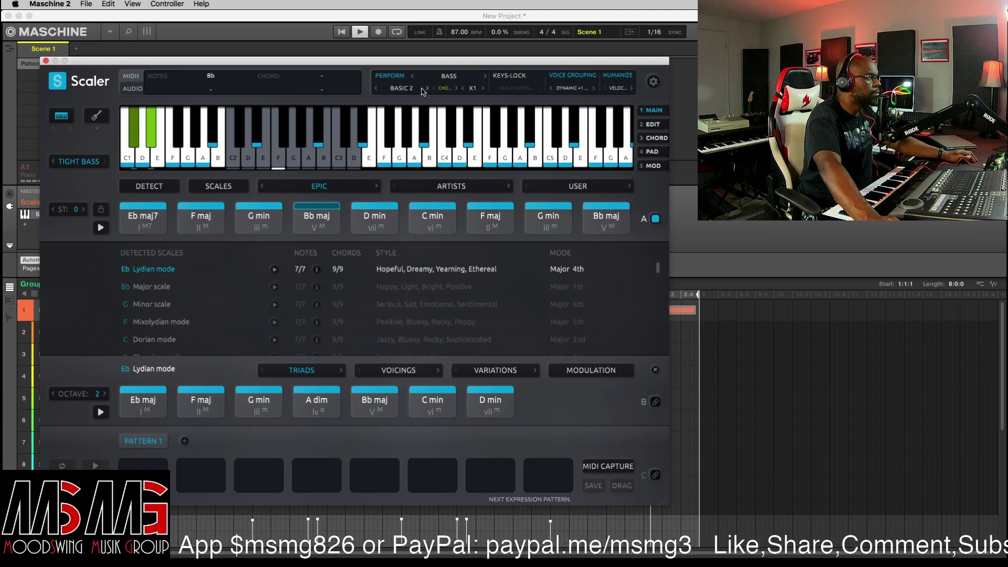
{"action": "left_click", "coordinate": [405, 89]}
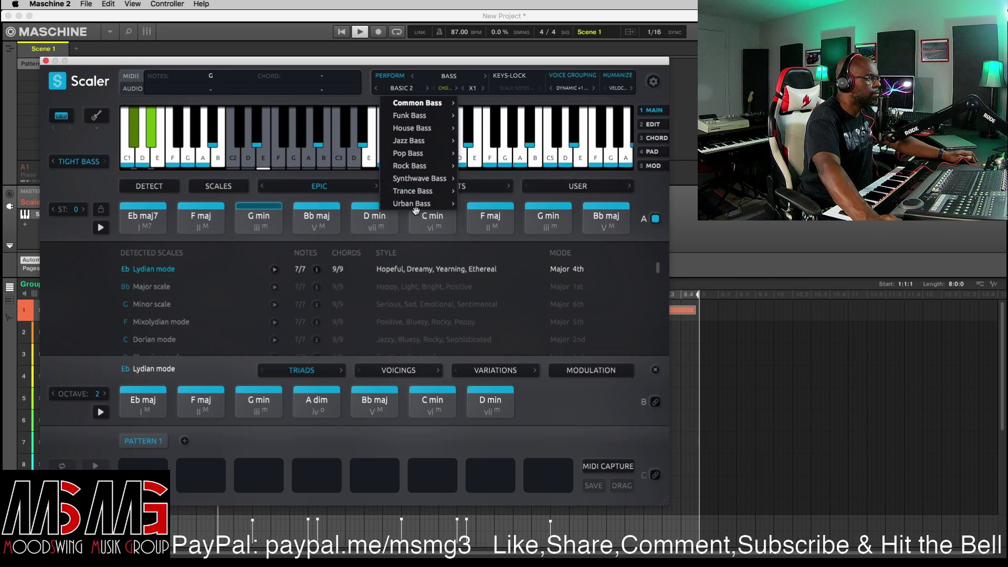
{"action": "mouse_move", "coordinate": [419, 208]}
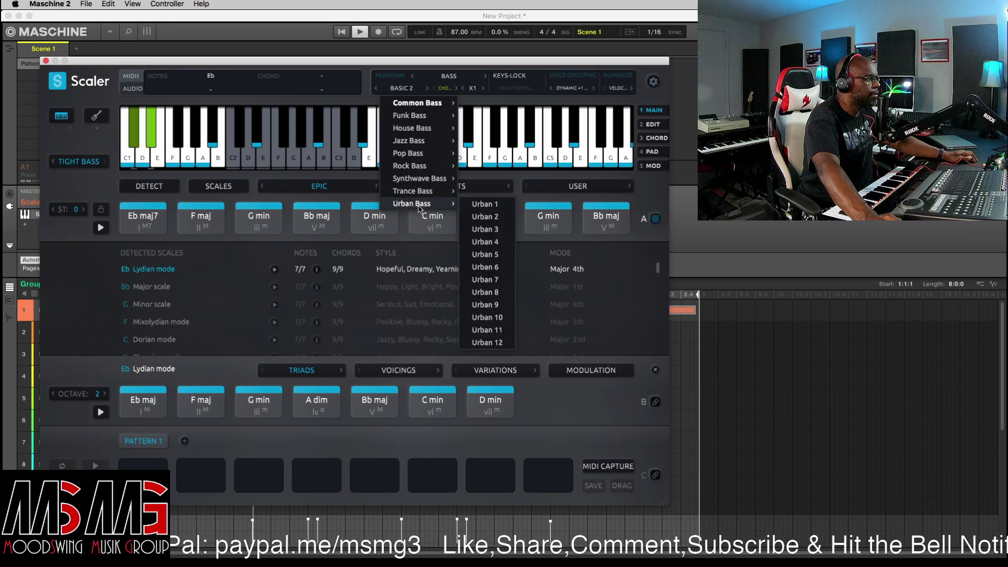
{"action": "left_click", "coordinate": [486, 206]}
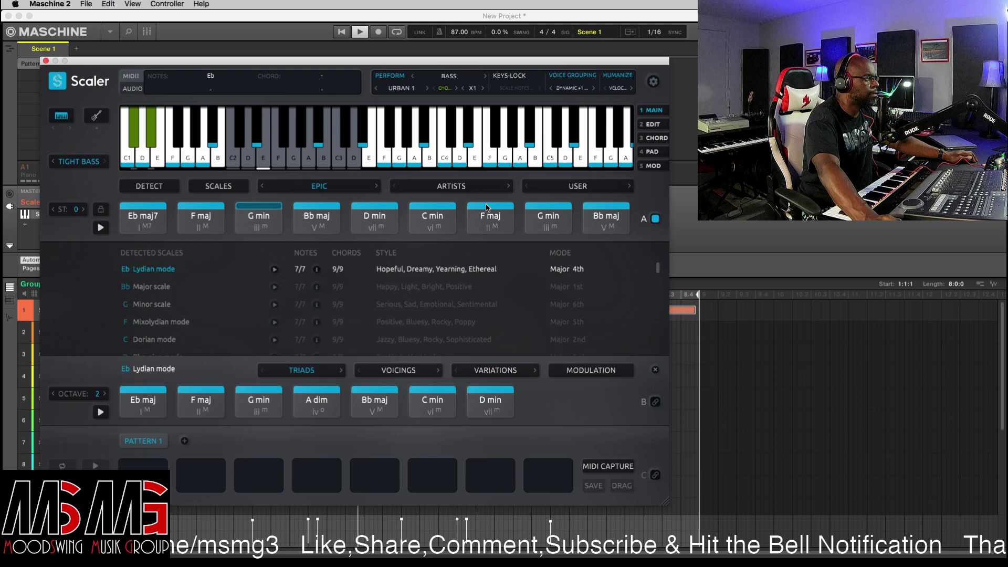
{"action": "left_click", "coordinate": [428, 89]}
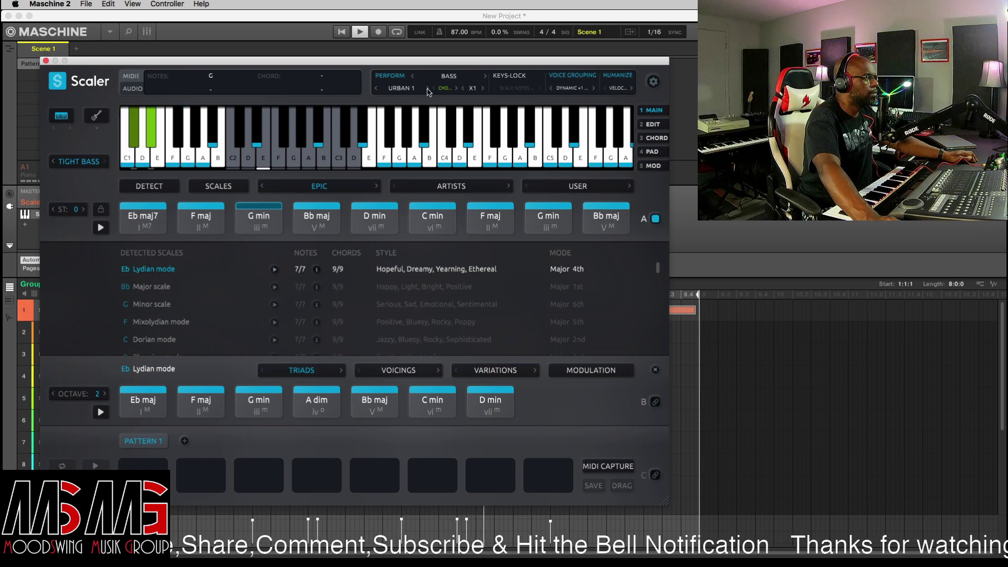
{"action": "left_click", "coordinate": [463, 89]}
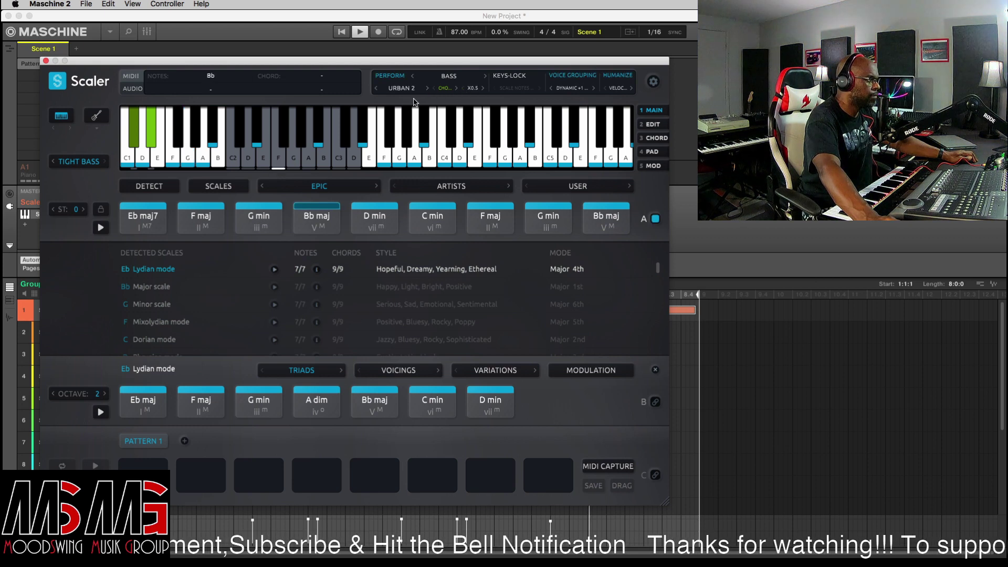
{"action": "left_click", "coordinate": [377, 90]}
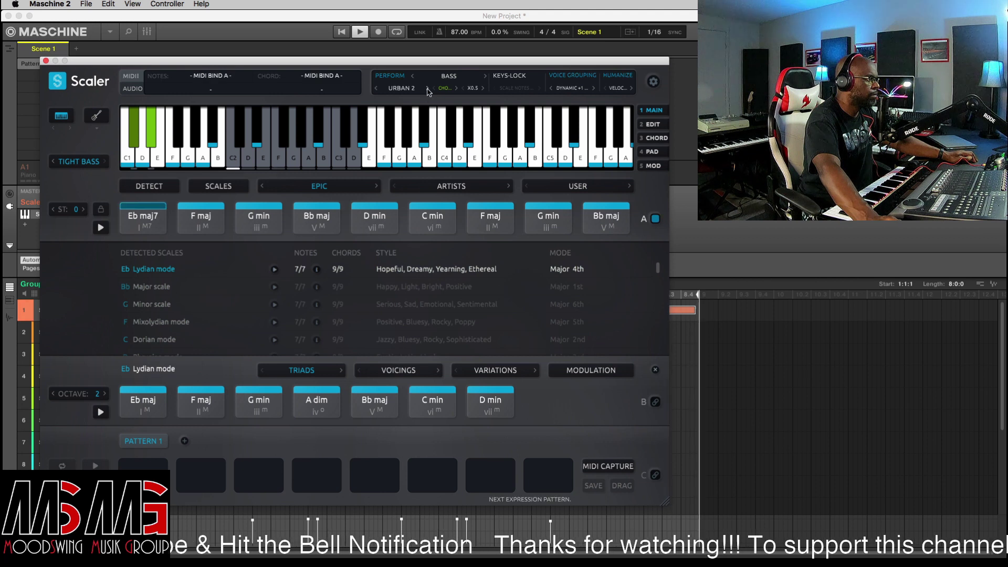
{"action": "left_click", "coordinate": [428, 89]}
{"action": "left_click", "coordinate": [428, 89]}
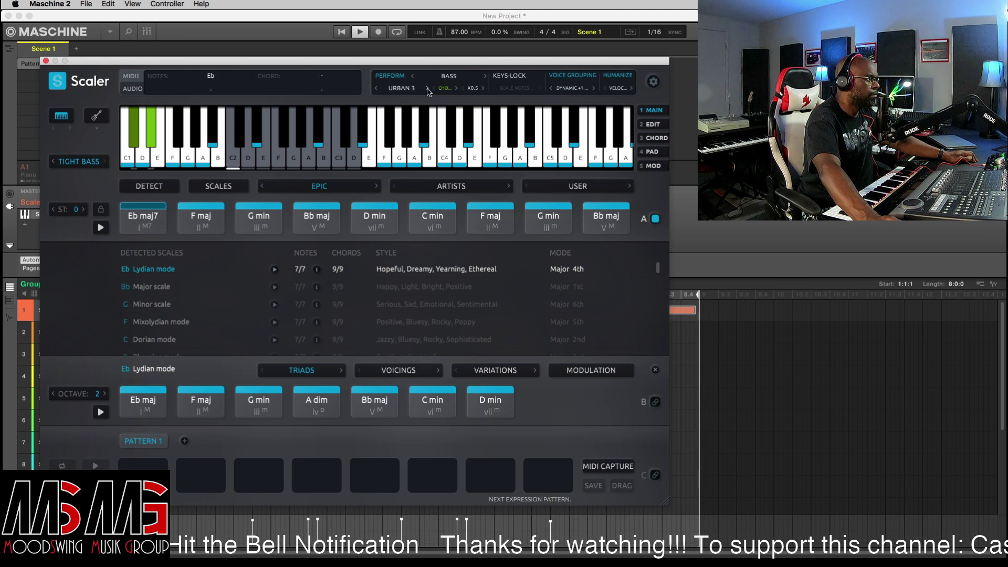
{"action": "left_click", "coordinate": [427, 88]}
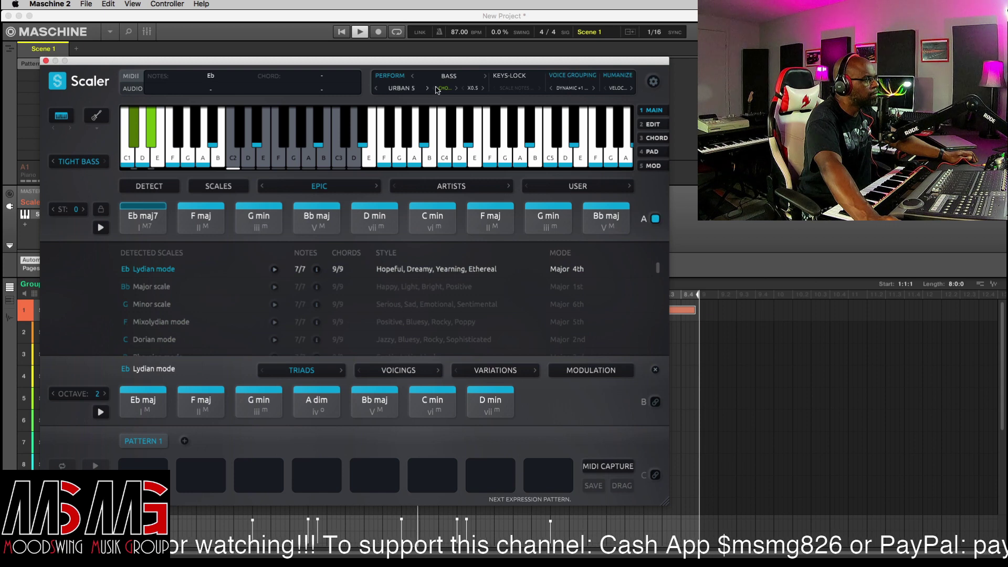
Raise the expression speed to X2 on Urban 4, close Scaler 2 and stop playback
{"action": "left_click", "coordinate": [483, 88]}
{"action": "left_click", "coordinate": [482, 88]}
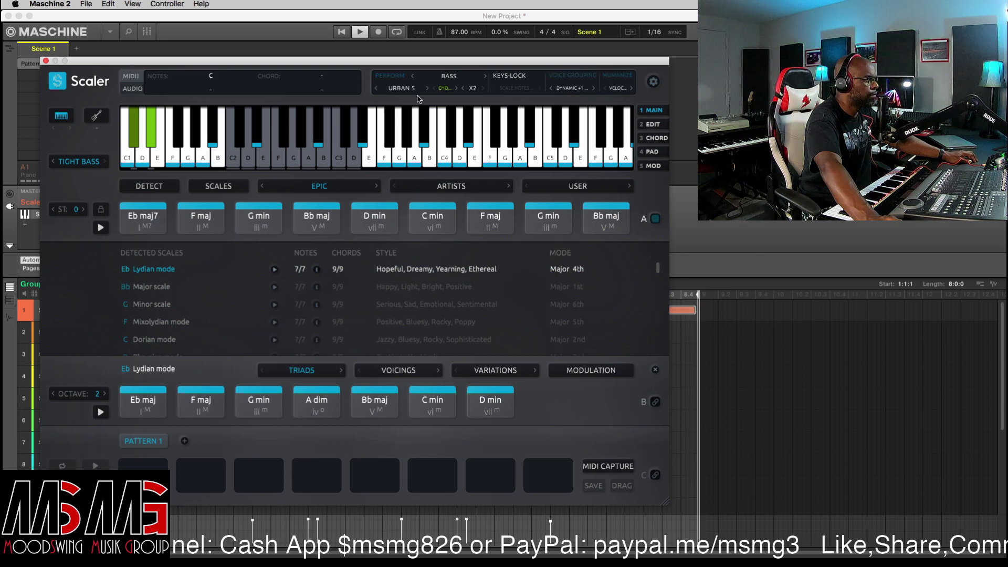
{"action": "left_click", "coordinate": [376, 89]}
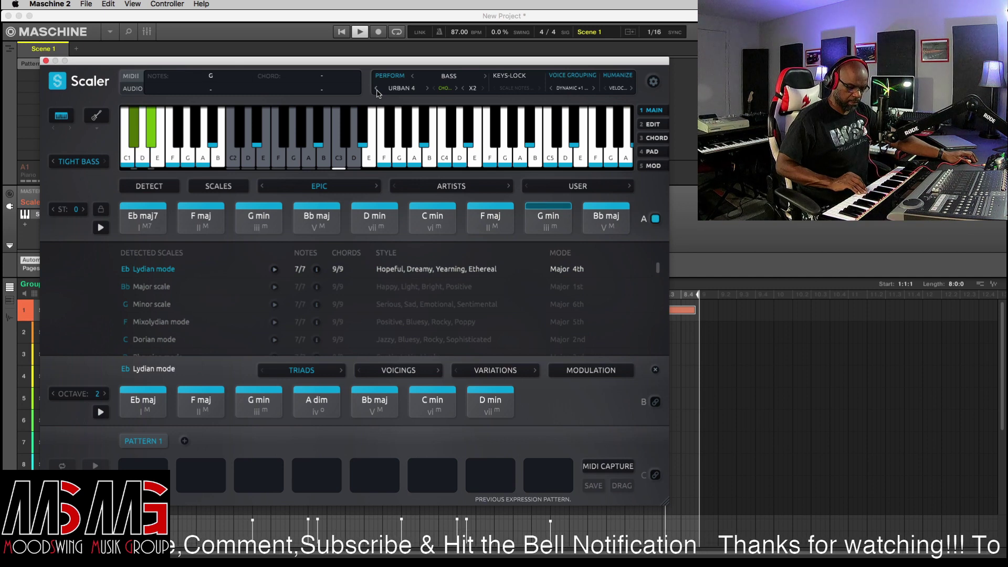
{"action": "left_click", "coordinate": [45, 60]}
{"action": "key", "text": "space"}
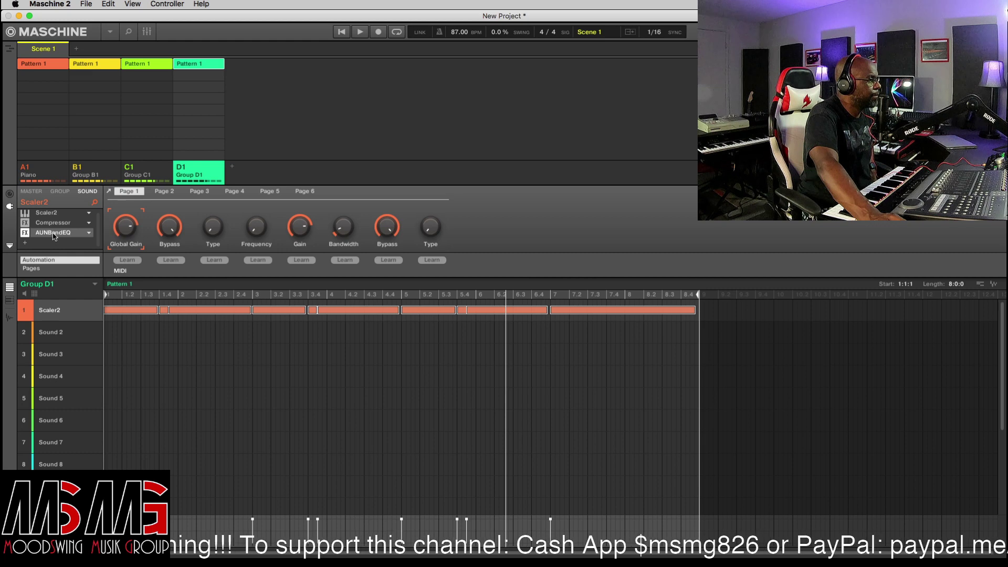
Open the Scaler2 sound's N-Band Equalizer, move it toward the centre, then close it
{"action": "left_click", "coordinate": [53, 234]}
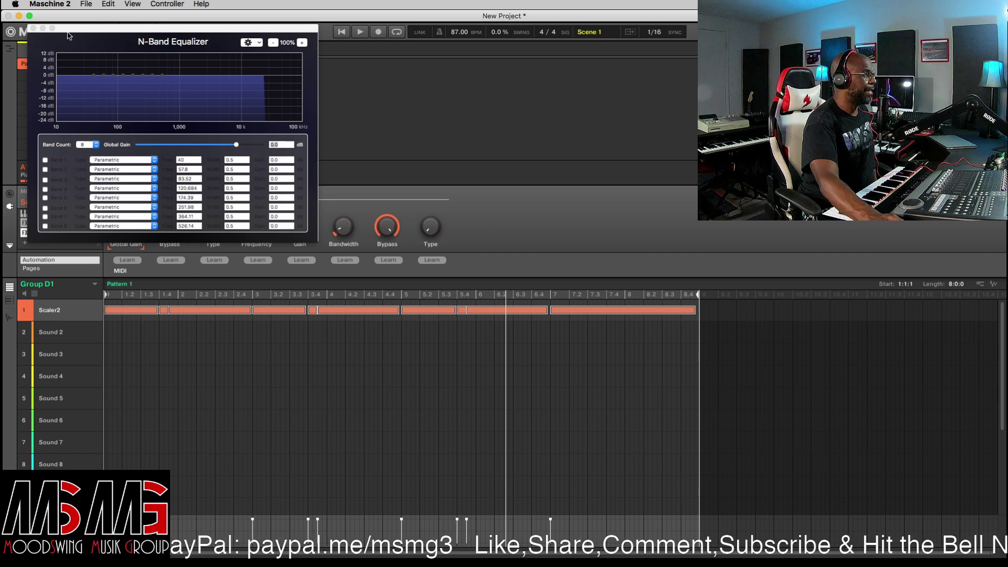
{"action": "left_click_drag", "start_coordinate": [68, 35], "coordinate": [360, 94]}
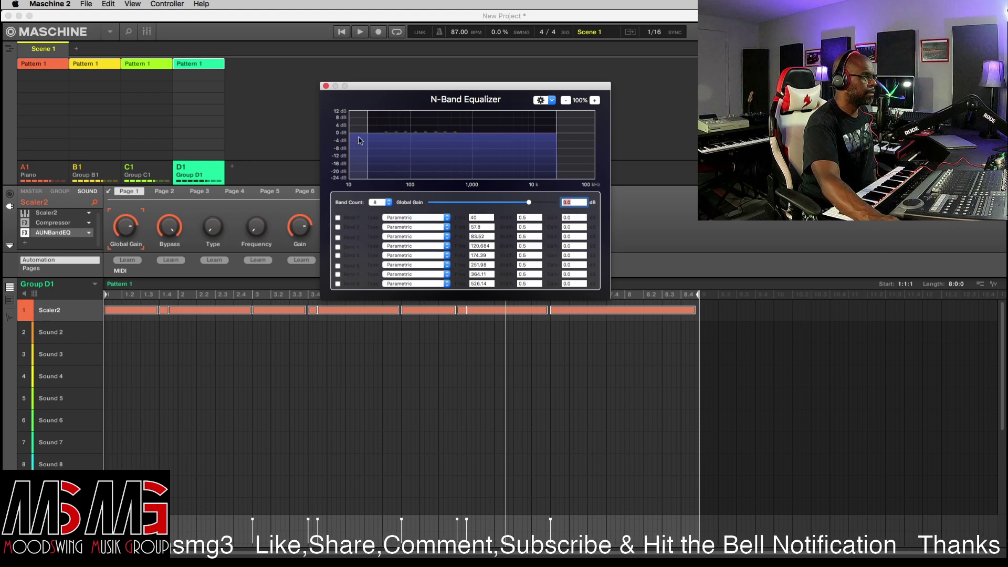
{"action": "left_click", "coordinate": [326, 86]}
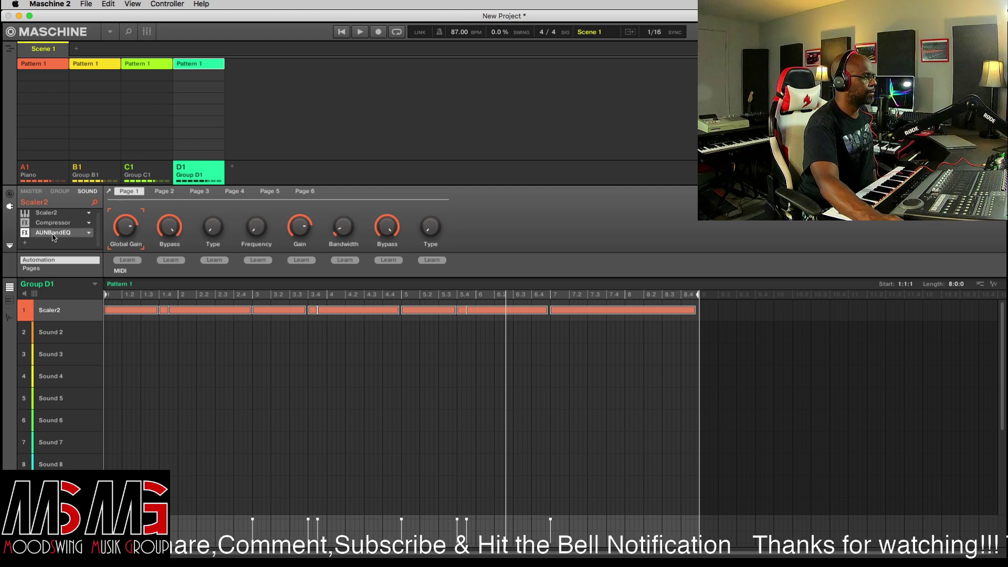
Load Blue Cat's BC Triple EQ 4 (Mono) (Automap) into the AUNBandEQ slot
{"action": "left_click", "coordinate": [88, 233]}
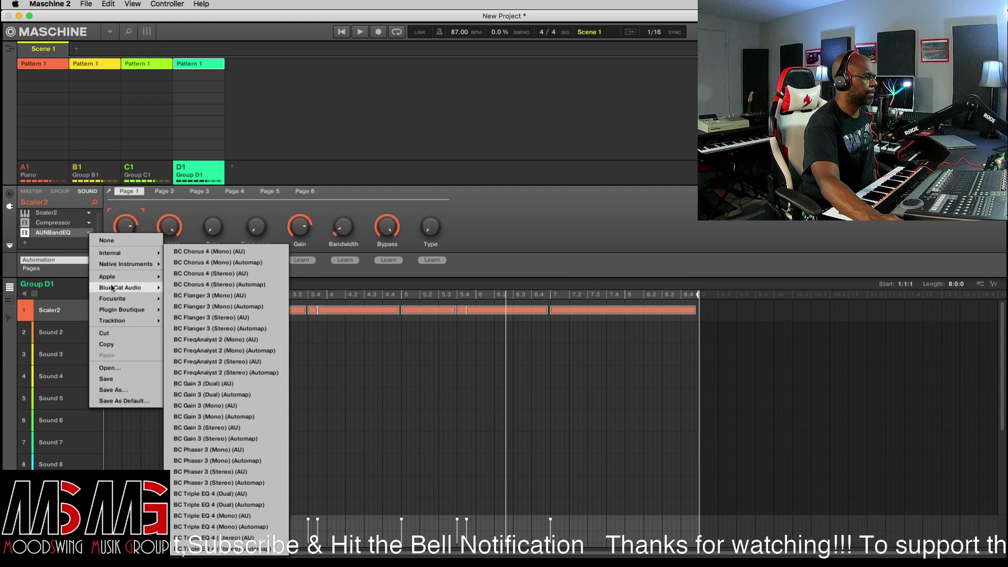
{"action": "mouse_move", "coordinate": [126, 303]}
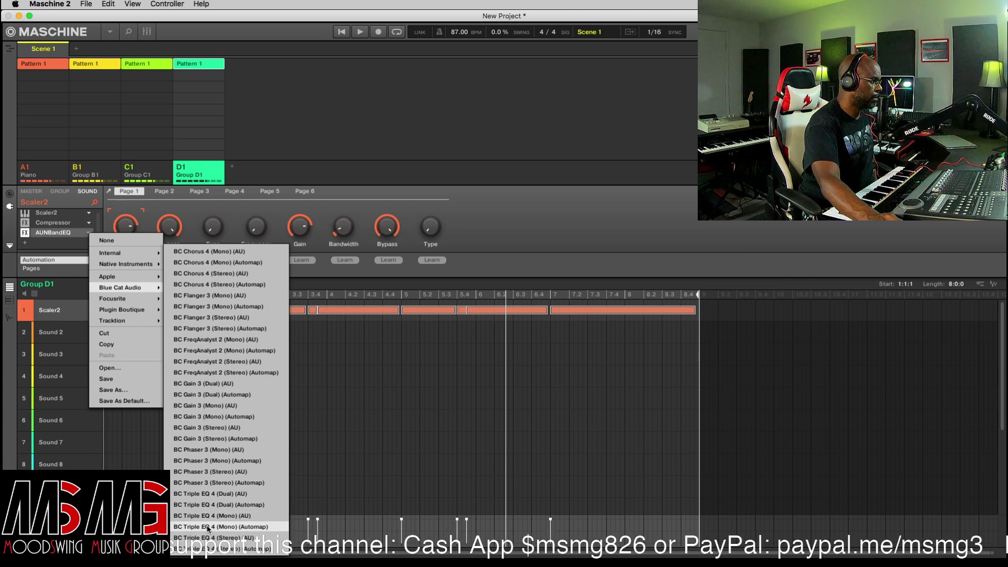
{"action": "left_click", "coordinate": [208, 527]}
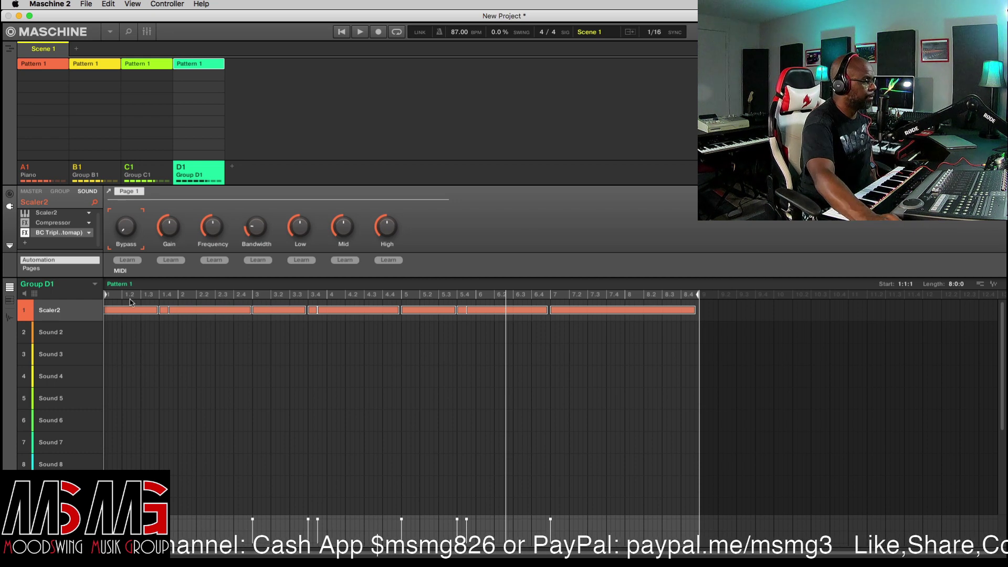
Open the Triple EQ, start playback and mute groups A1, B1 and C1 to solo the bass
{"action": "left_click", "coordinate": [62, 235]}
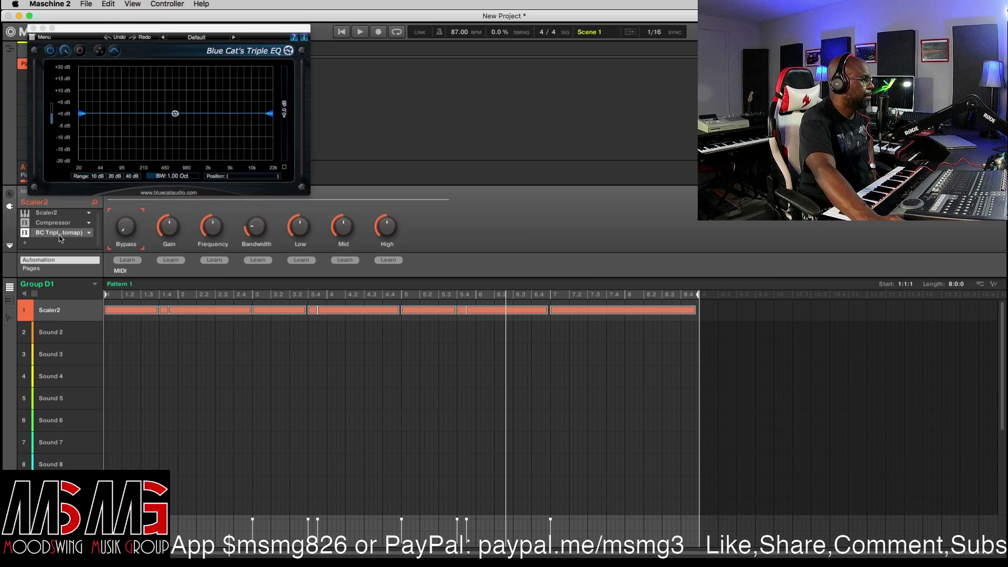
{"action": "left_click_drag", "start_coordinate": [145, 31], "coordinate": [565, 158]}
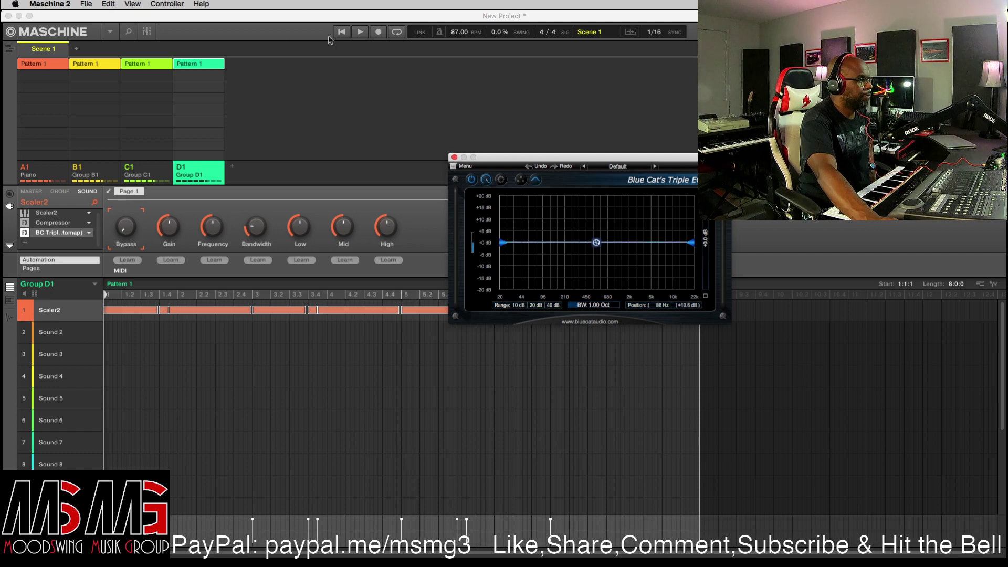
{"action": "left_click", "coordinate": [63, 202]}
{"action": "key", "text": "space"}
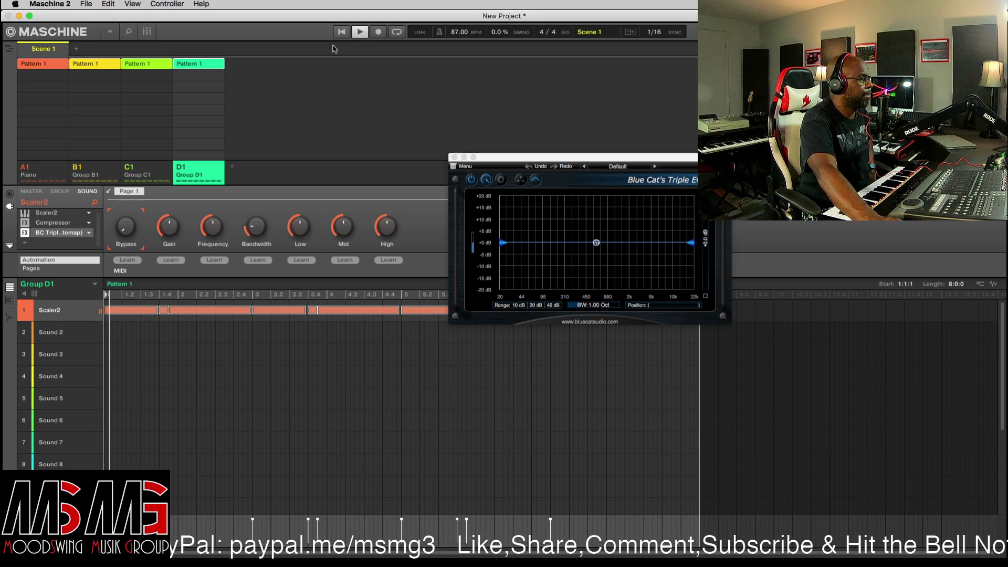
{"action": "right_click", "coordinate": [34, 177]}
{"action": "right_click", "coordinate": [90, 169]}
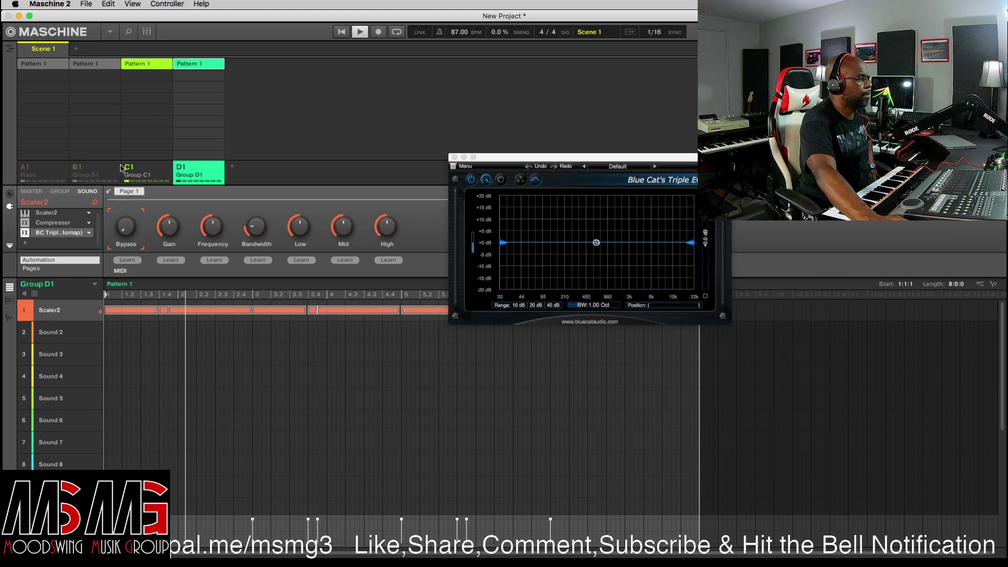
{"action": "right_click", "coordinate": [146, 179]}
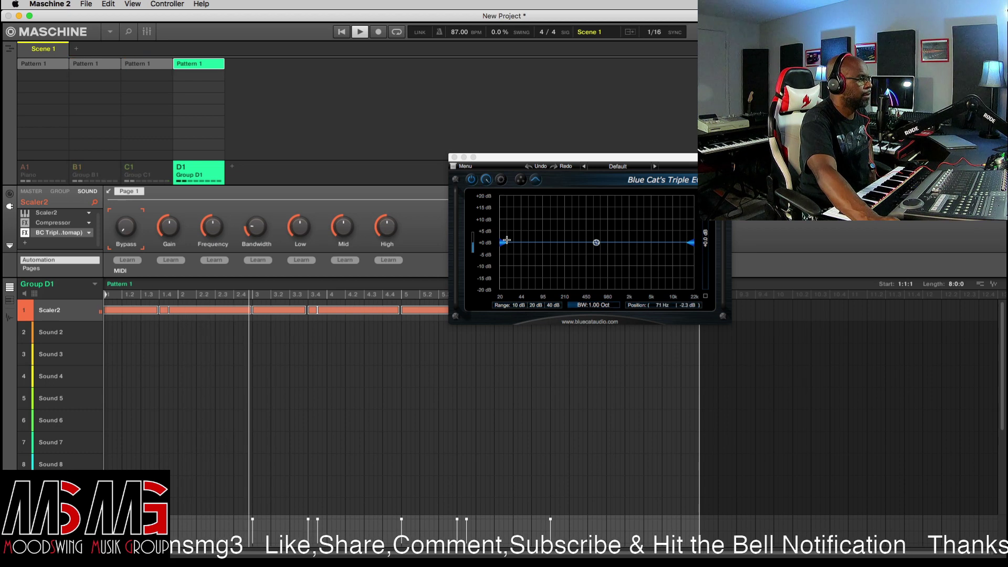
Apply a slight low-shelf cut, move the mid band to about 188 Hz, and close the EQ
{"action": "left_click_drag", "start_coordinate": [503, 242], "coordinate": [500, 198]}
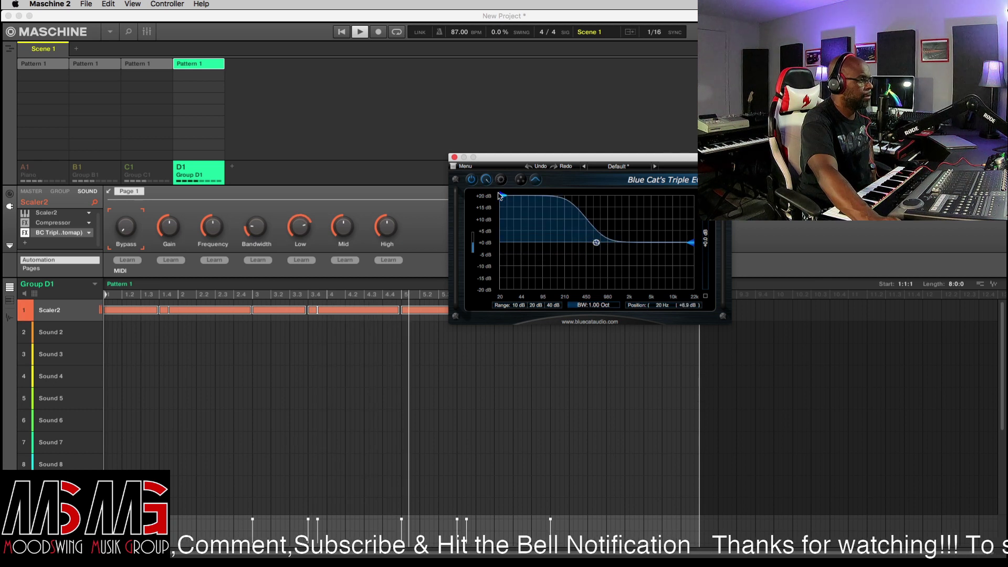
{"action": "left_click_drag", "start_coordinate": [499, 196], "coordinate": [499, 252]}
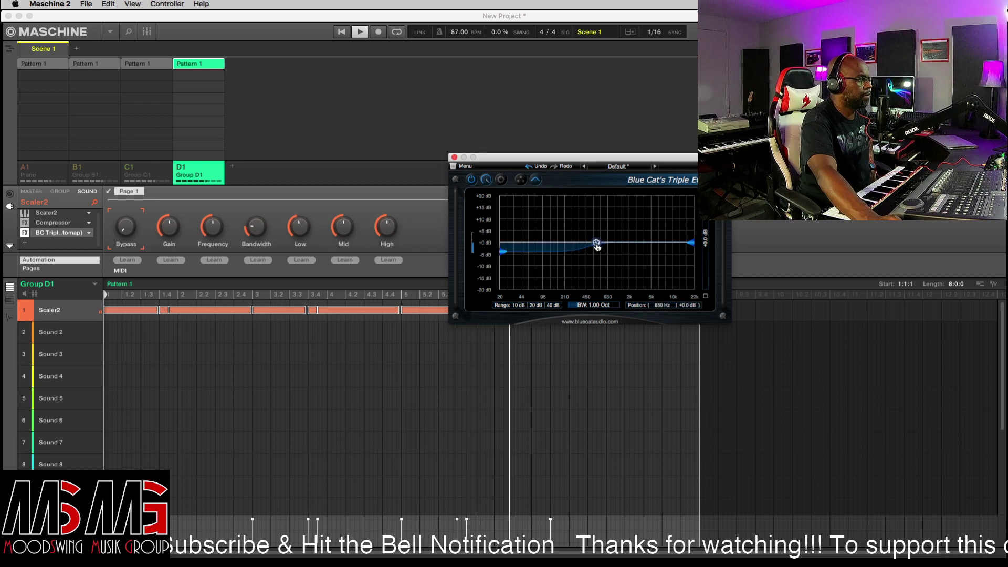
{"action": "left_click_drag", "start_coordinate": [596, 243], "coordinate": [503, 278]}
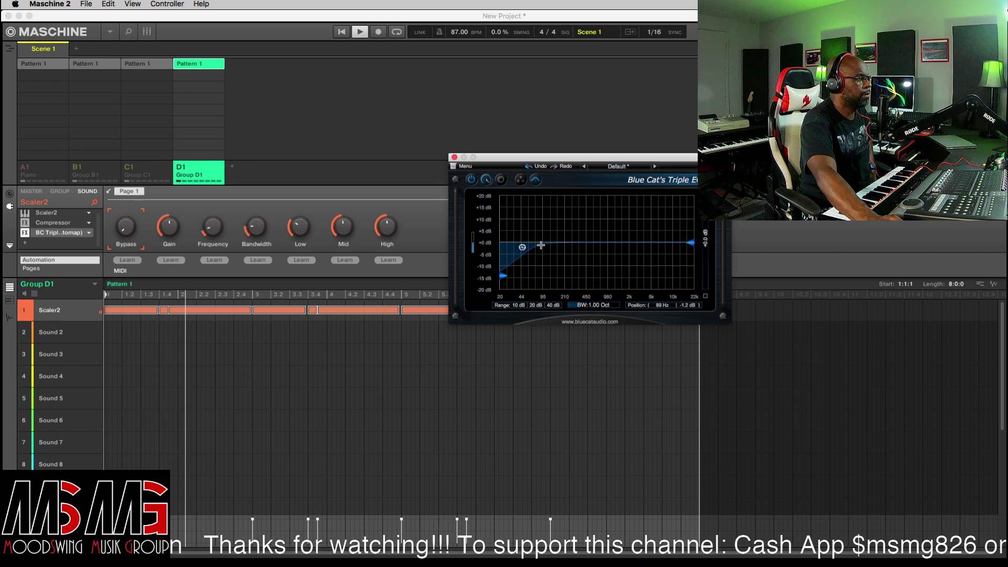
{"action": "left_click", "coordinate": [455, 158]}
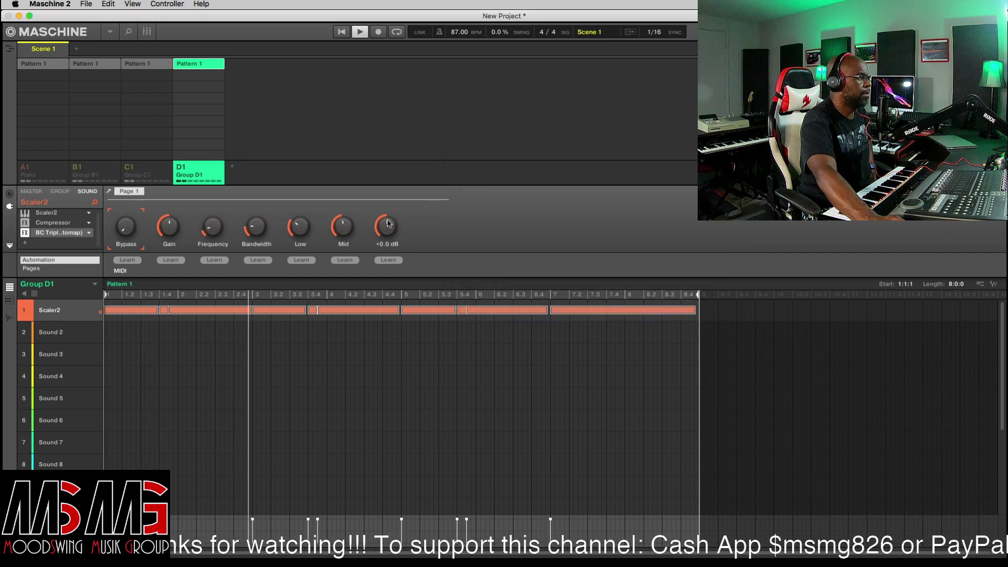
Replace the Triple EQ with Maschine's Internal EQ on the Scaler2 sound
{"action": "left_click", "coordinate": [88, 233]}
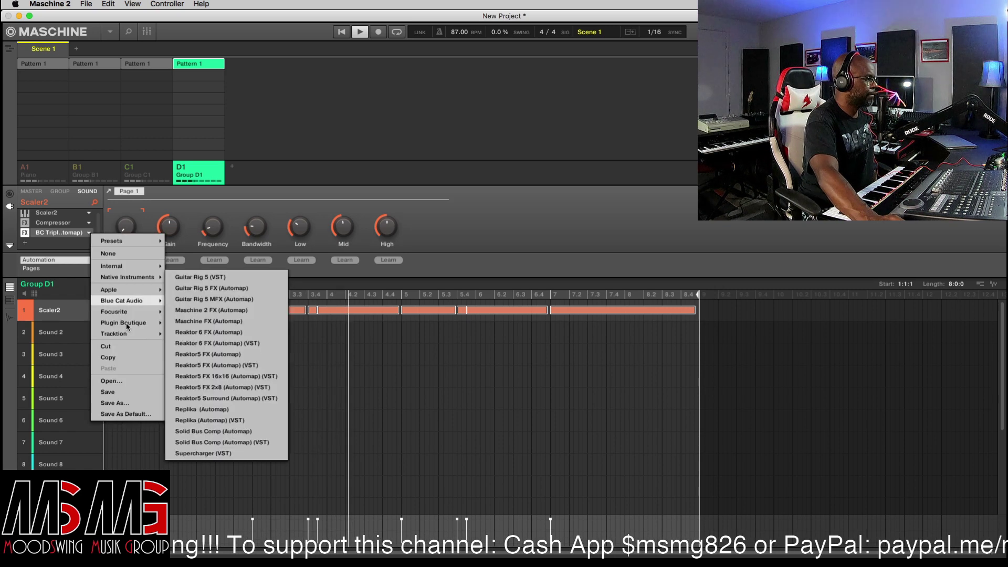
{"action": "mouse_move", "coordinate": [159, 268]}
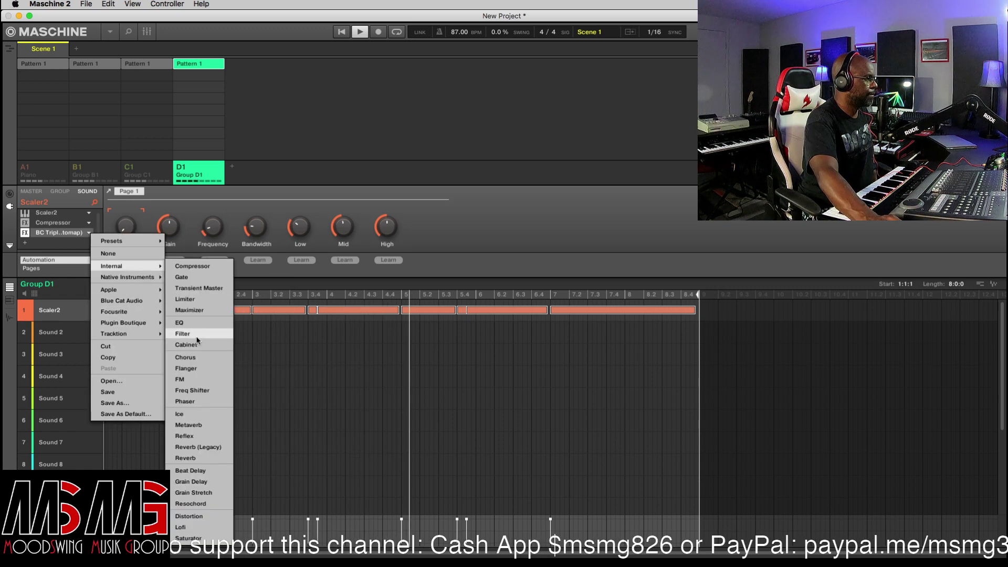
{"action": "left_click", "coordinate": [187, 323]}
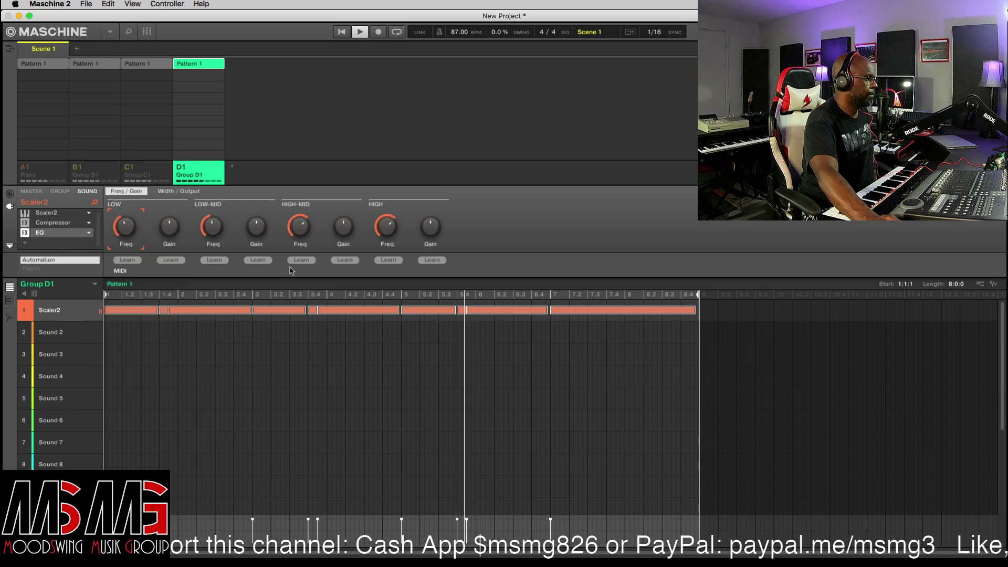
Set HIGH gain to -7.6 dB, LOW-MID gain to 2.8 dB and LOW gain to 2.4 dB
{"action": "mouse_move", "coordinate": [351, 234]}
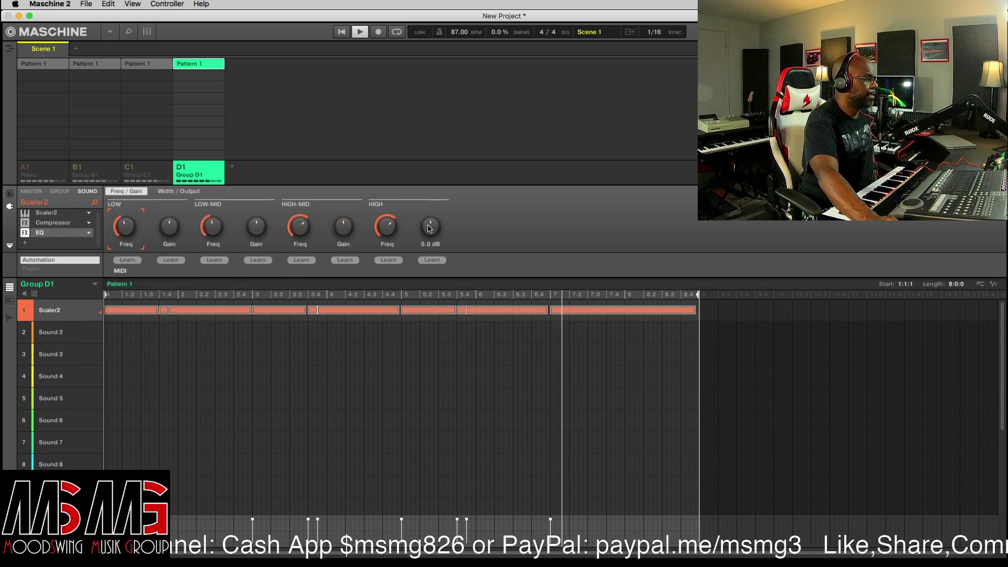
{"action": "left_click_drag", "start_coordinate": [430, 226], "coordinate": [430, 247]}
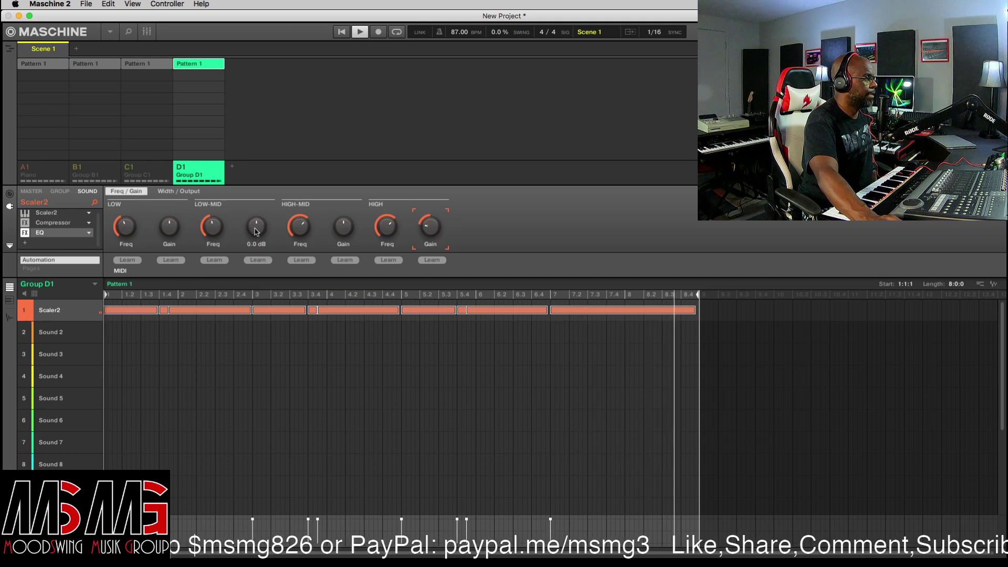
{"action": "left_click_drag", "start_coordinate": [256, 226], "coordinate": [256, 222]}
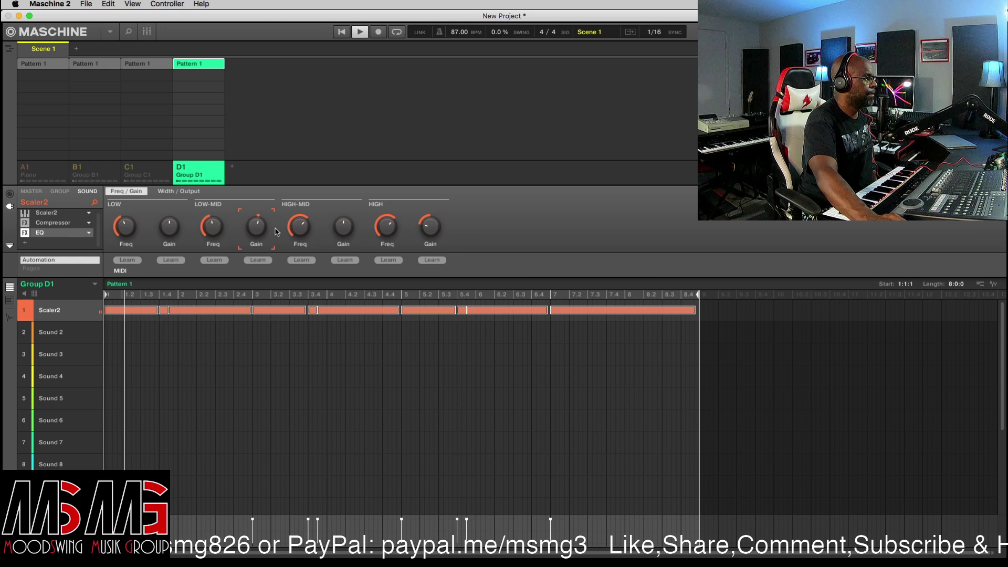
{"action": "mouse_move", "coordinate": [162, 232]}
{"action": "left_click_drag", "start_coordinate": [163, 232], "coordinate": [163, 211]}
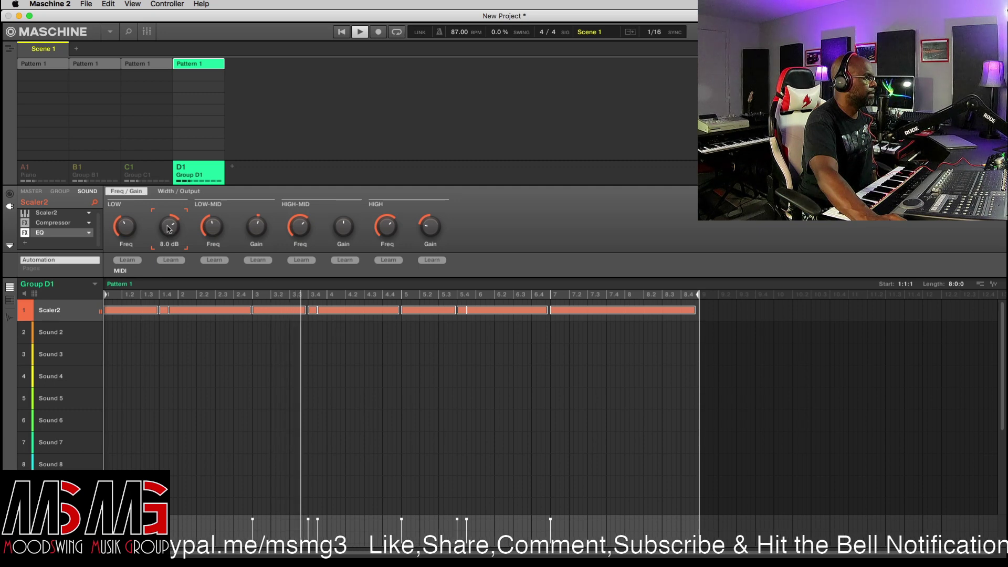
{"action": "mouse_move", "coordinate": [169, 227]}
{"action": "left_mouse_down"}
{"action": "mouse_move", "coordinate": [169, 241]}
{"action": "mouse_move", "coordinate": [154, 229]}
{"action": "left_mouse_up"}
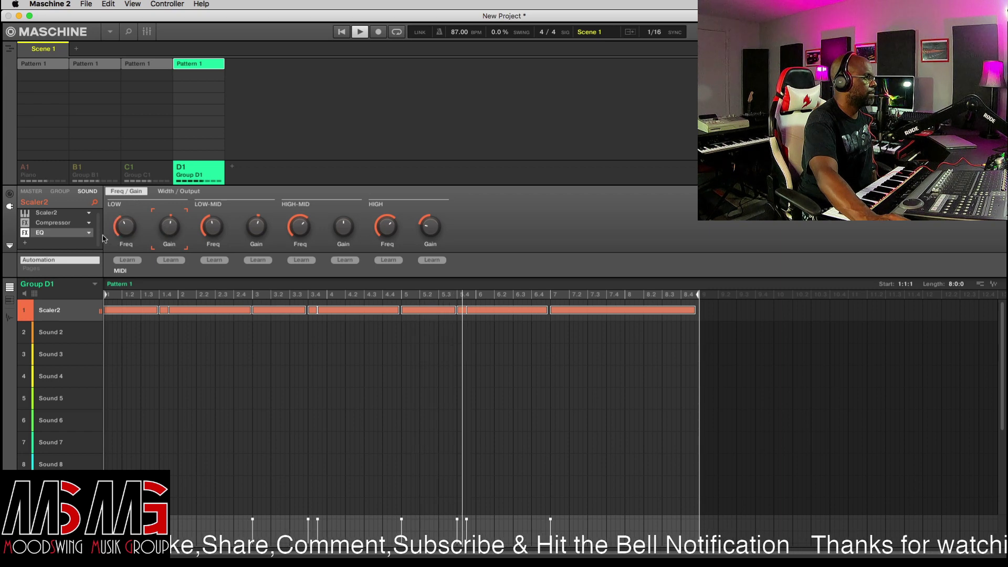
Unmute groups A1, B1 and C1, listen to the full beat, then stop playback
{"action": "left_click", "coordinate": [26, 163]}
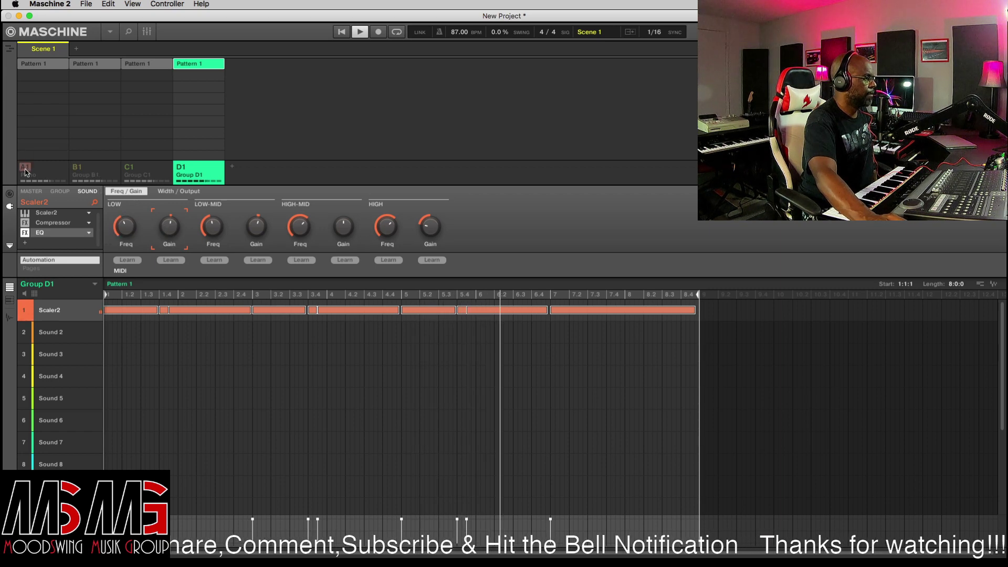
{"action": "left_click", "coordinate": [83, 169]}
{"action": "left_click", "coordinate": [131, 170]}
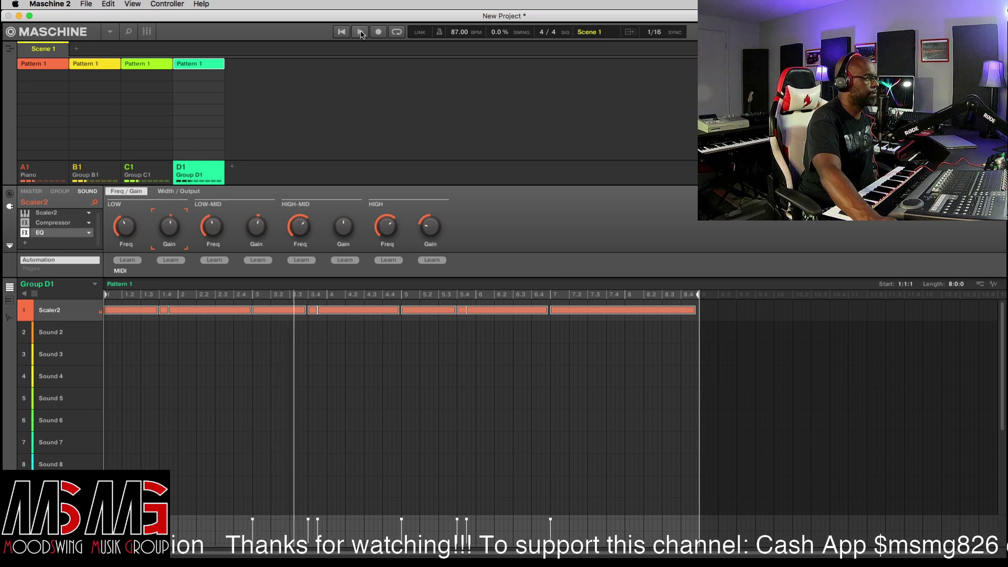
{"action": "left_click", "coordinate": [361, 33]}
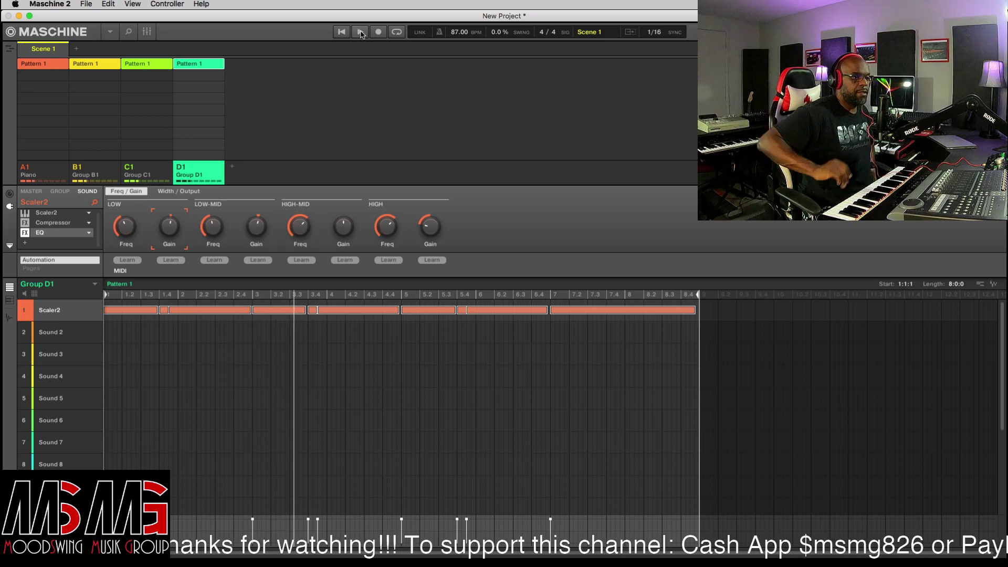